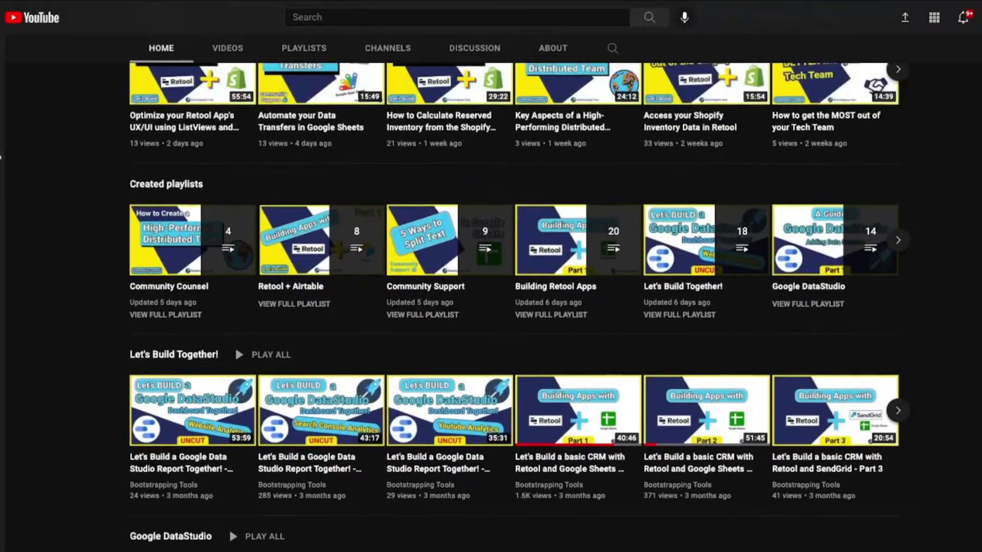
scroll(235, 422, "up", 3)
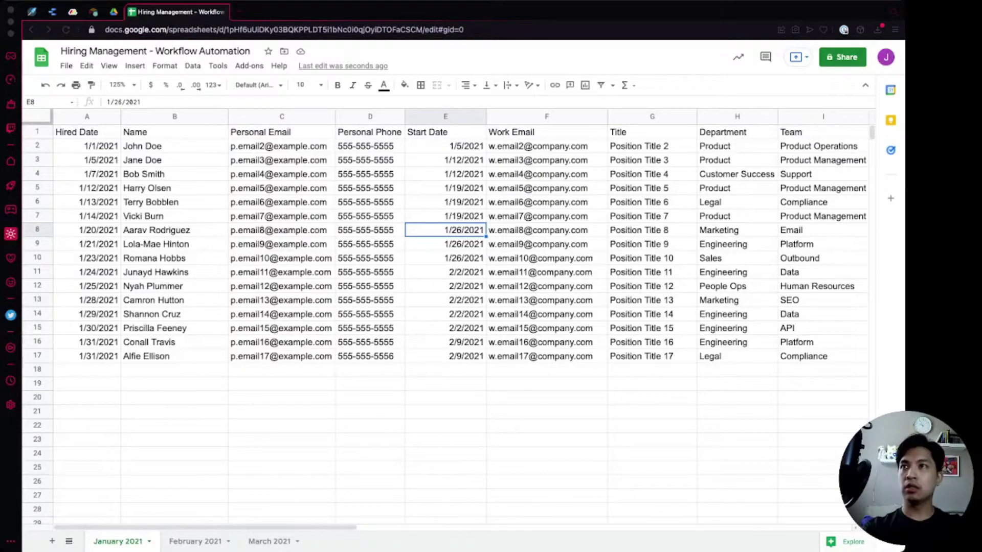
Step: Examine the column layout of the January 2021, February 2021 and March 2021 sheets
left_click(370, 273)
left_click(370, 244)
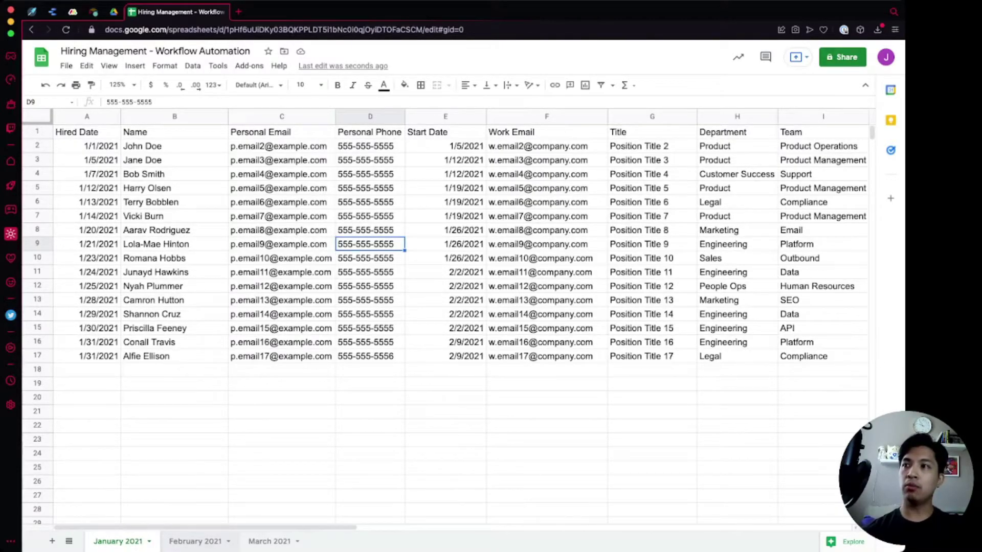
left_click(196, 541)
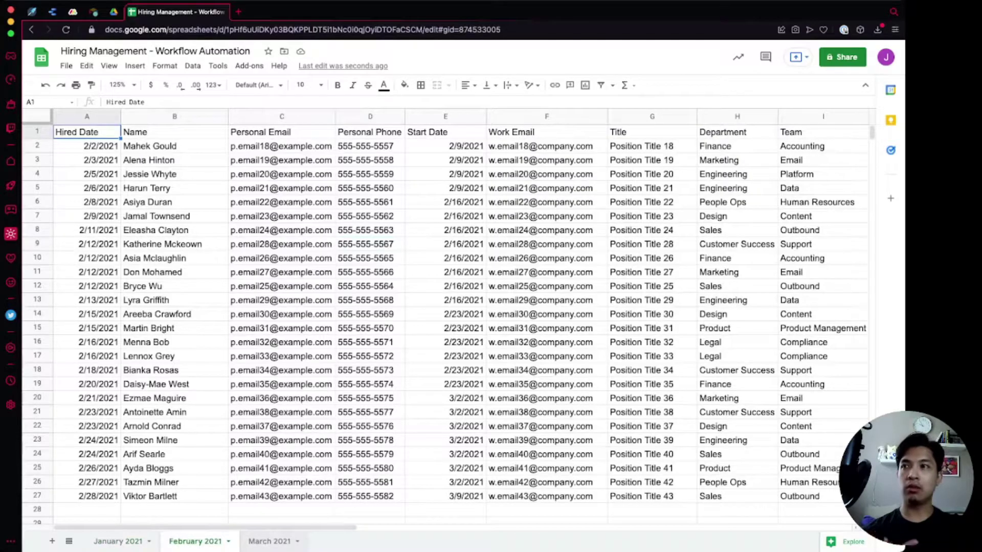
left_click(270, 542)
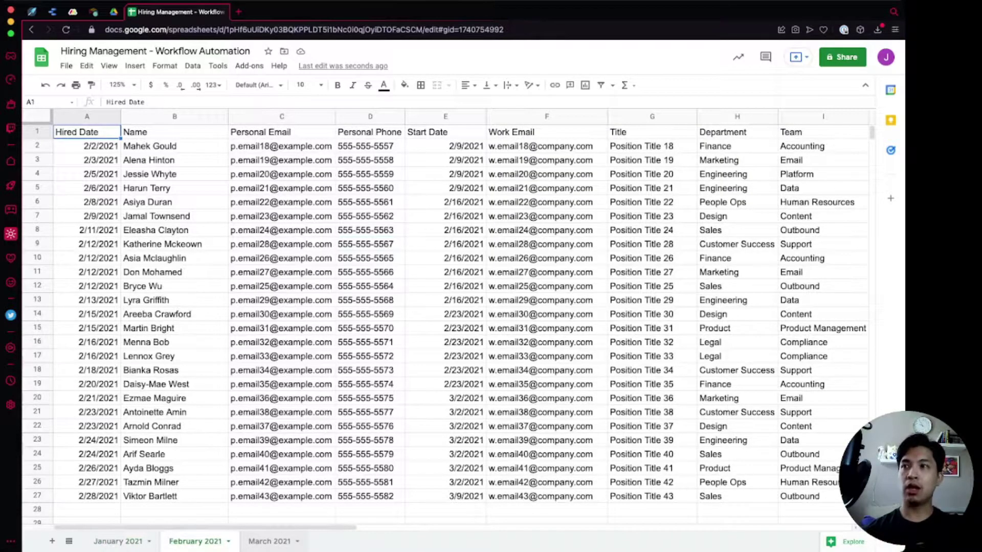
left_click(196, 541)
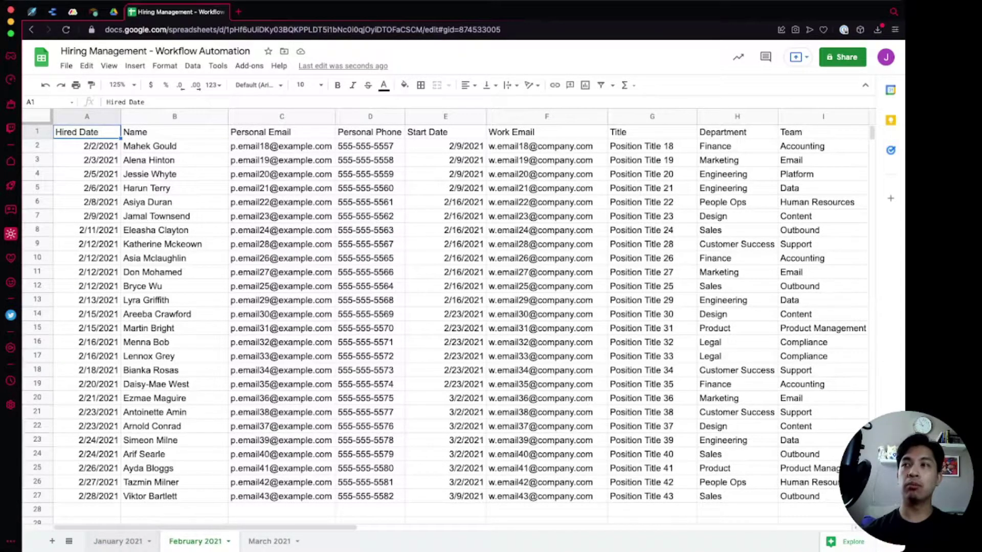
left_click(117, 541)
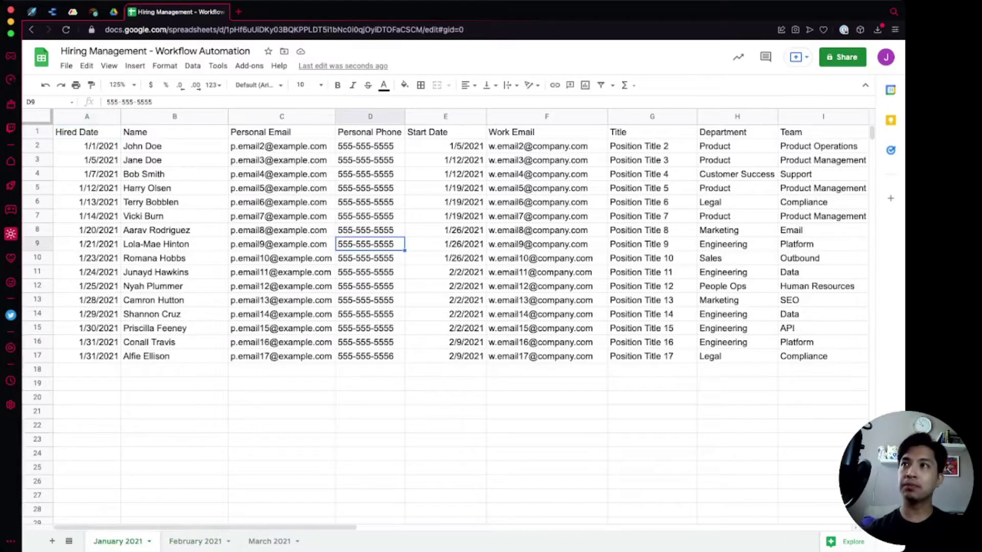
left_click(369, 216)
scroll(369, 216, "right", 4)
scroll(370, 216, "left", 4)
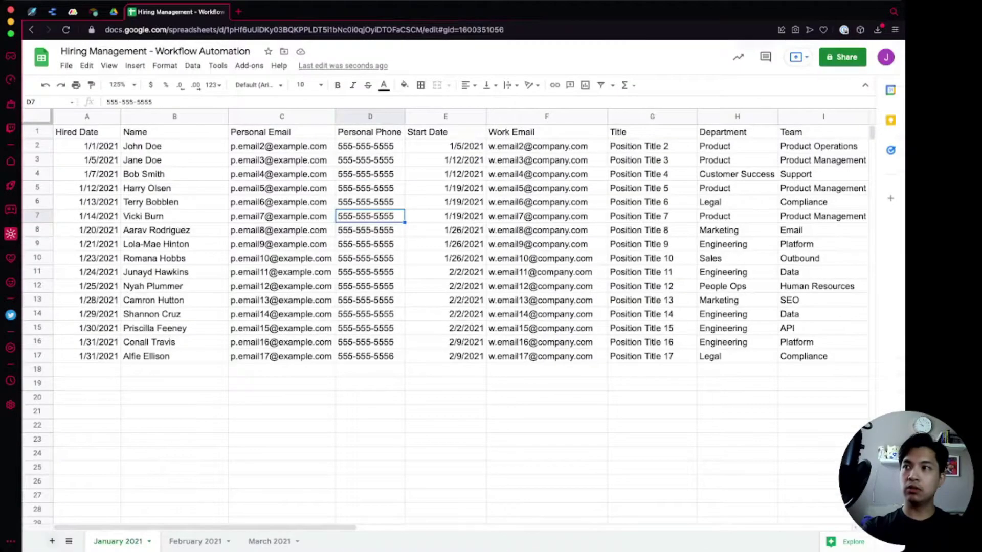
Step: Add a new sheet named Combined and place it before the January 2021 sheet
left_click(52, 541)
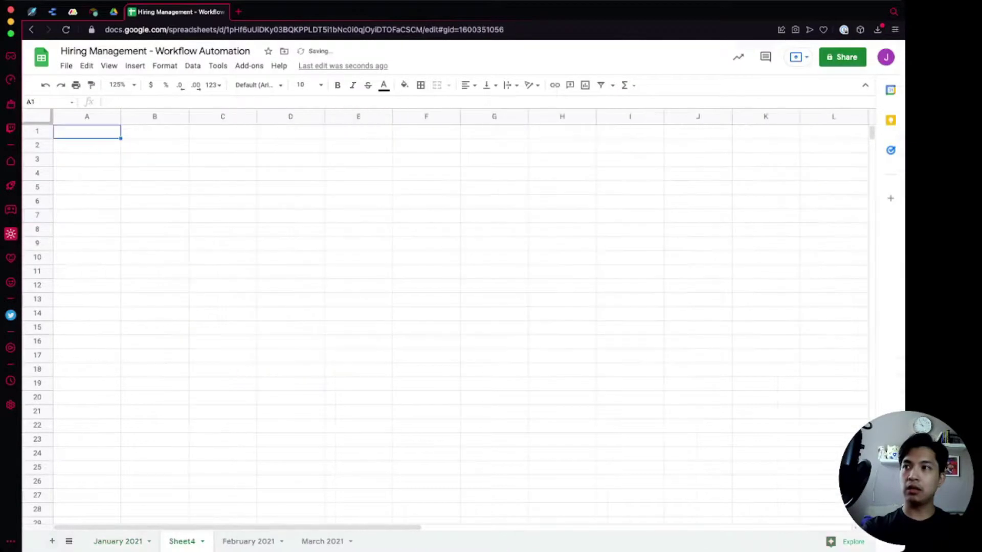
left_click_drag(182, 541, 104, 541)
left_click_drag(182, 540, 103, 541)
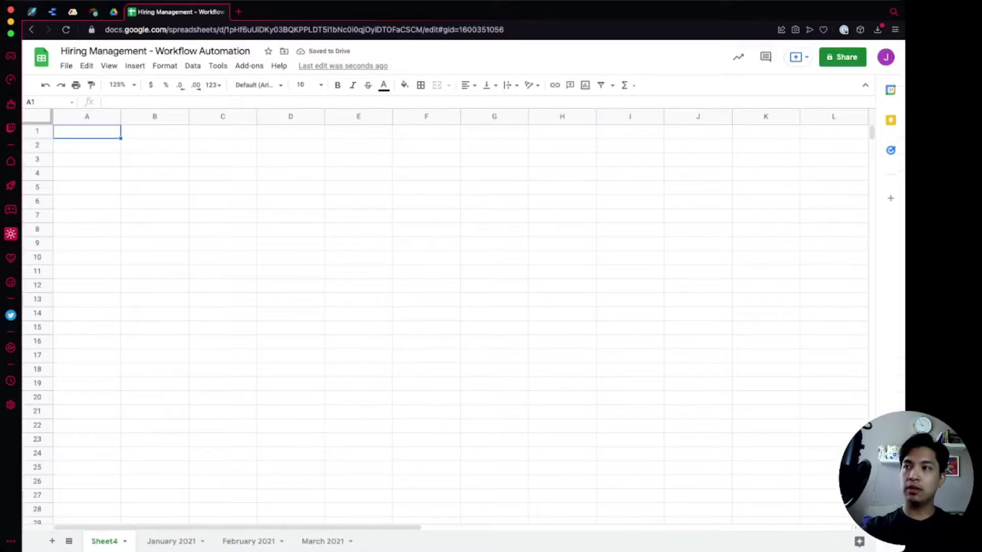
double_click(106, 541)
type("Combined")
key("Return")
Step: Enter the array formula ={'January 2021'!A:K} in cell A1 of the Combined sheet
left_click(119, 85)
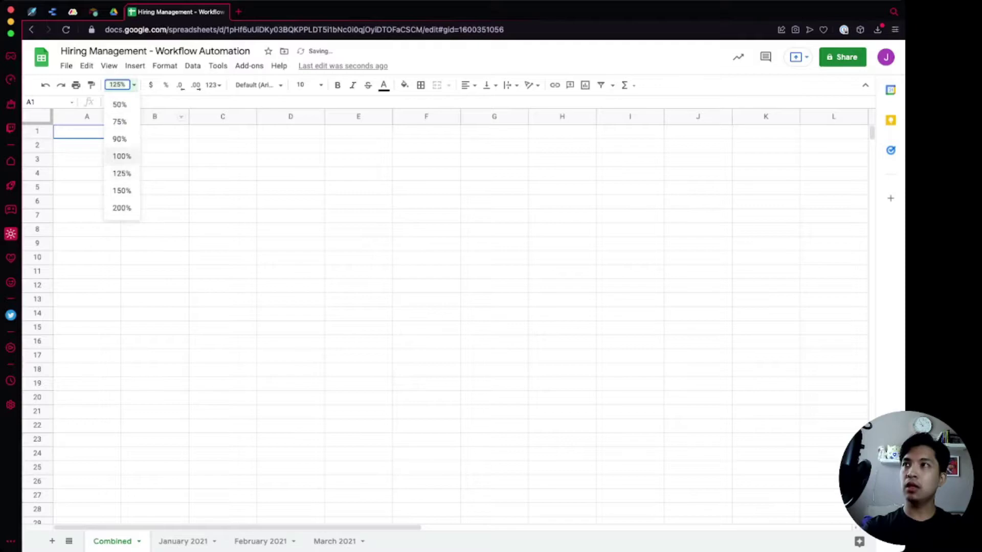
left_click(122, 207)
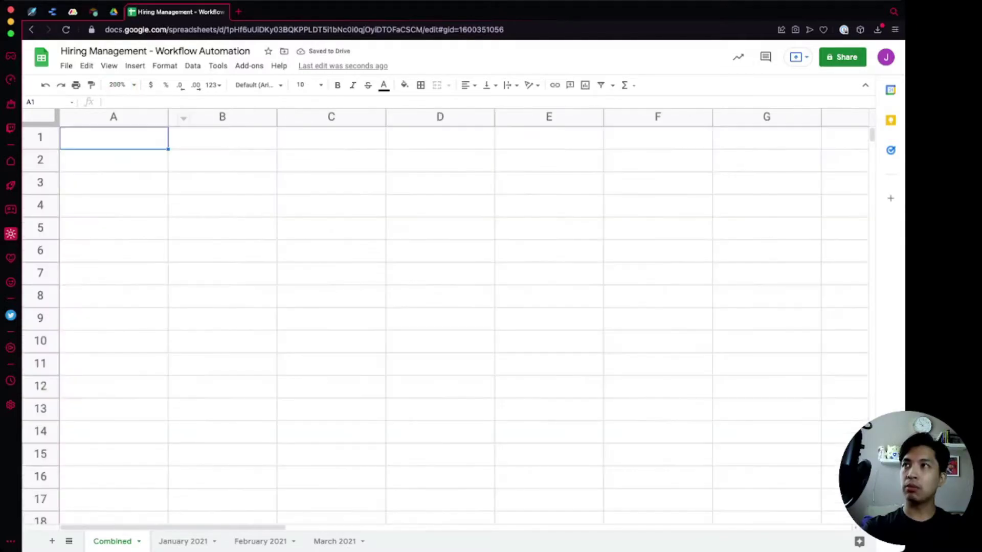
type("={}")
key("Left")
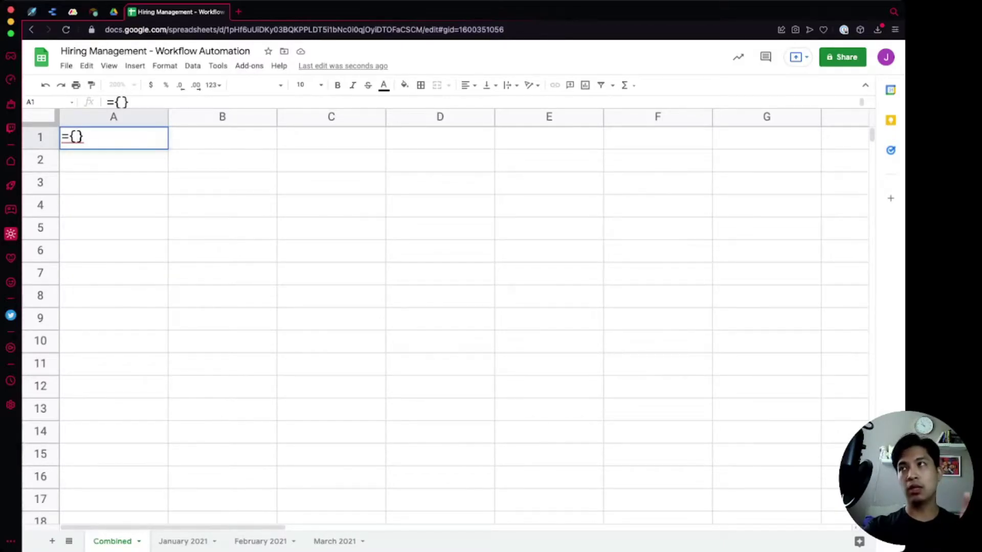
type("'January ")
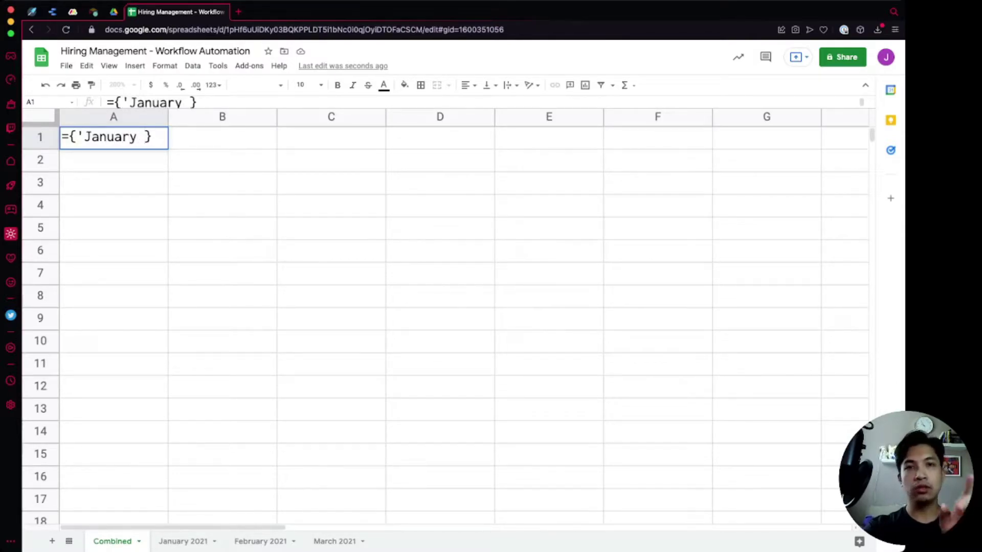
type("2021'!A:K")
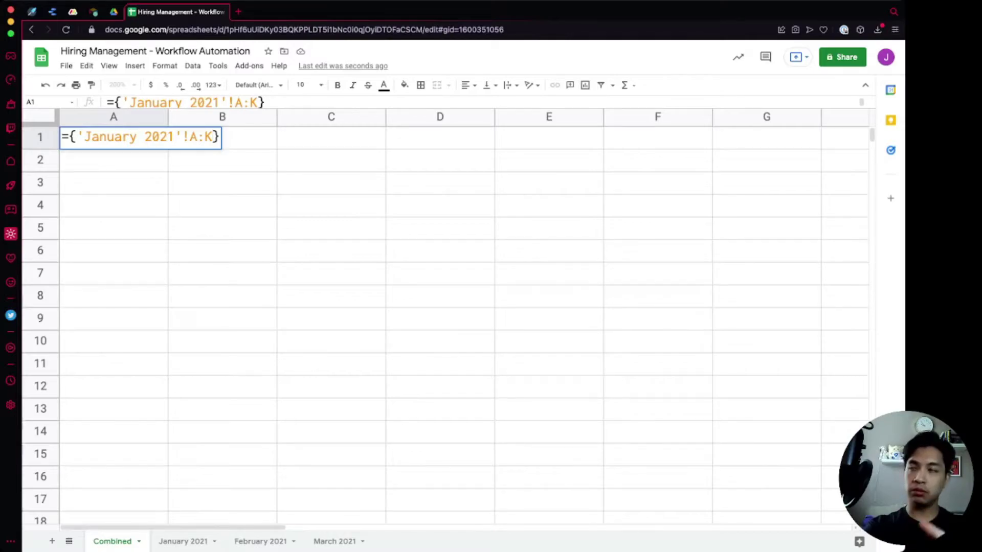
key("Return")
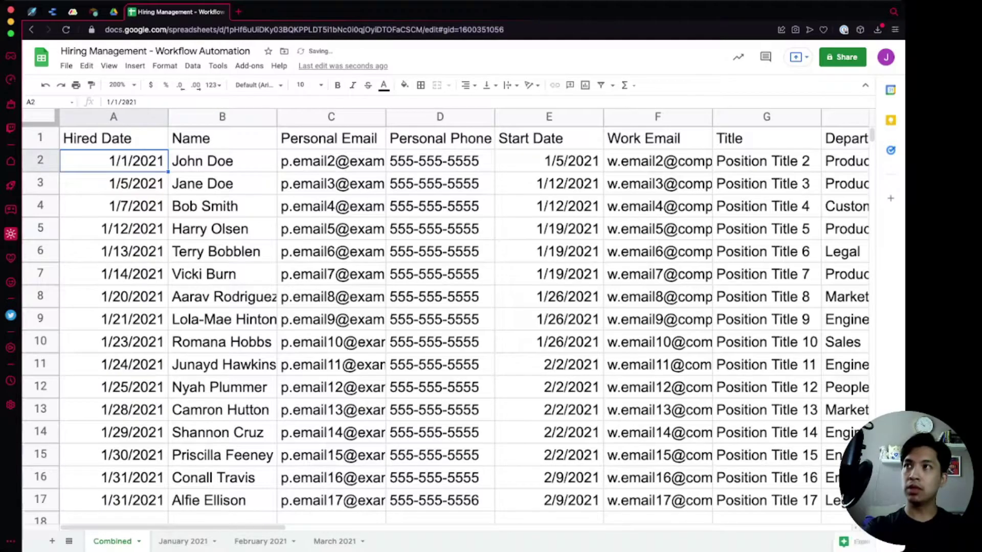
Step: Append ;'Feburary 2021'!A:K after the January range inside the braces of the array formula in A1
key("Up")
key("Right")
key("Left")
key("Return")
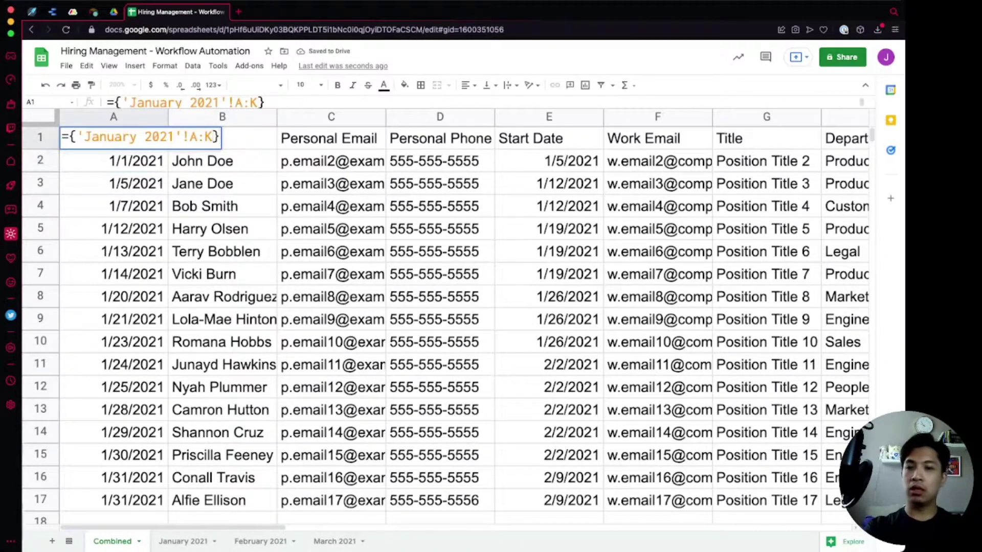
key("Left")
type(";")
key("BackSpace")
type("'Feb")
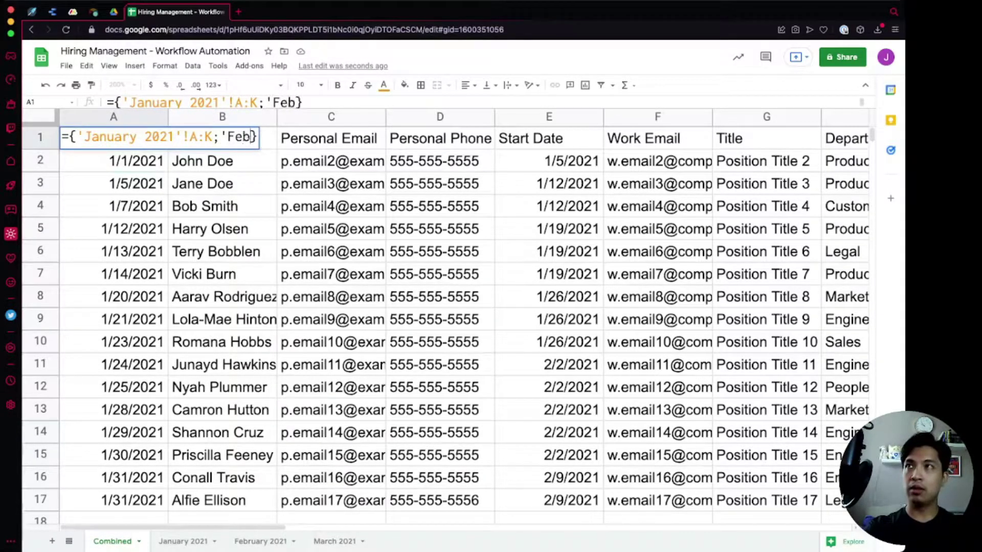
type("urary 2021'")
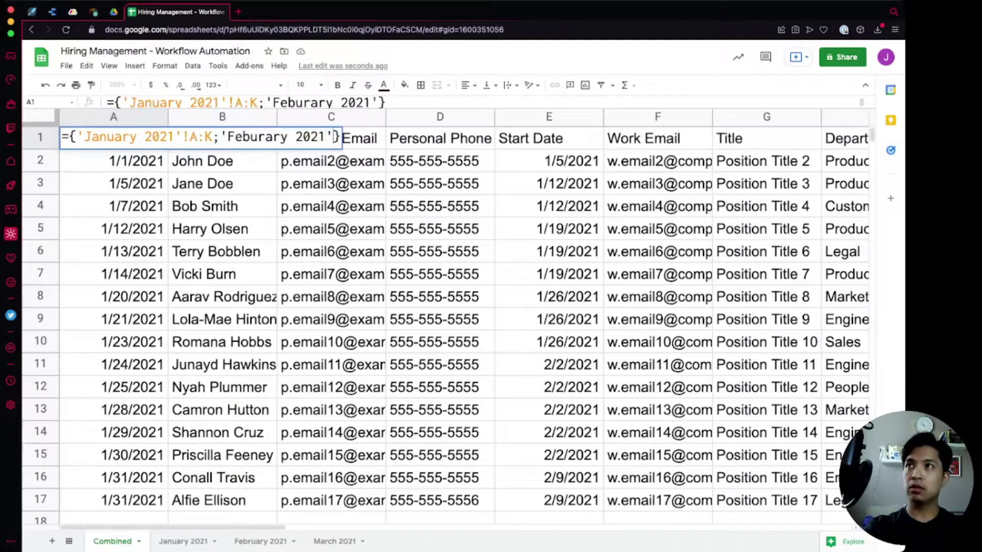
type("!A:K")
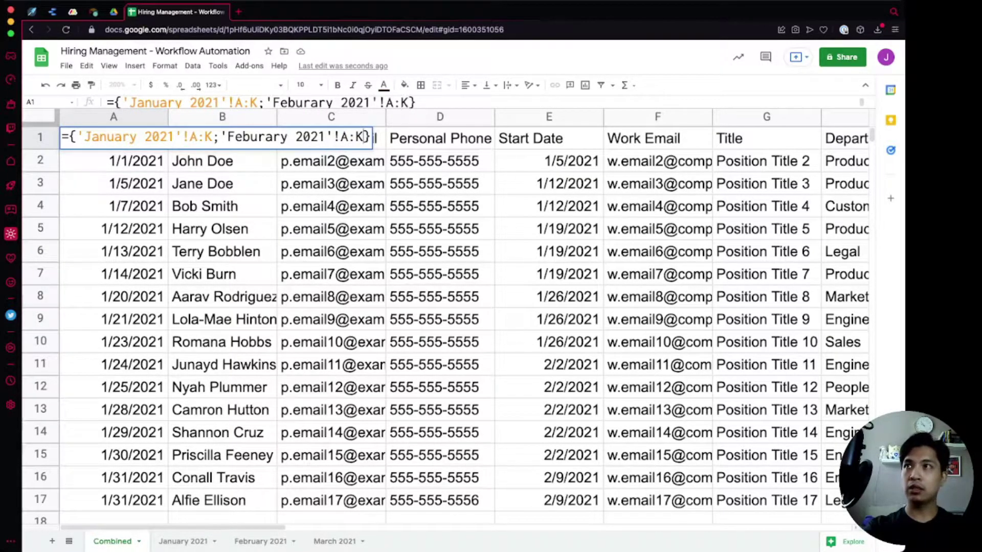
key("Return")
Step: Correct the second sheet name in the A1 array formula to 'February 2021'
key("Up")
key("Return")
key("Left")
key("Left")
key("Left")
key("Left")
key("Left")
key("Left")
key("Left")
key("Left")
key("Left")
key("Left")
key("Left")
key("Left")
key("Left")
key("Left")
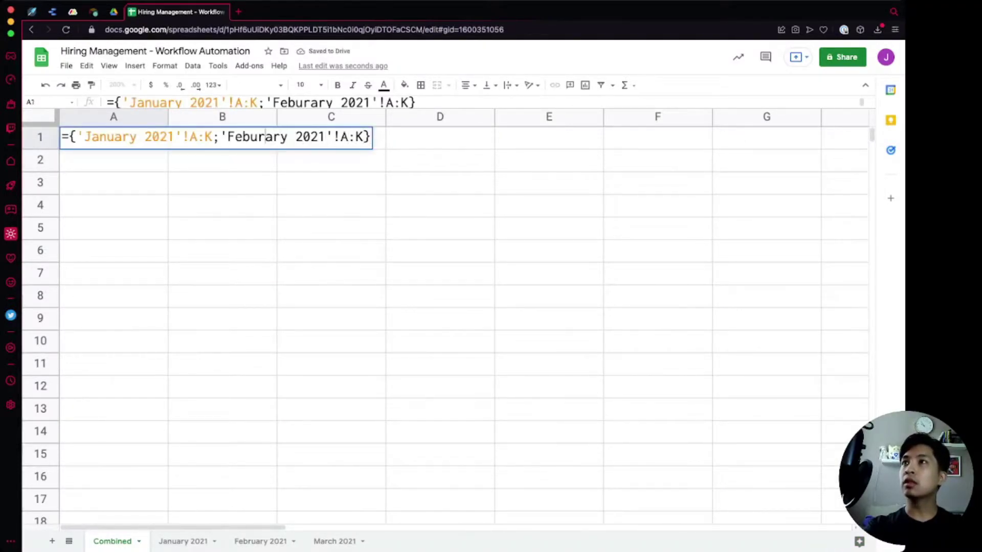
key("BackSpace")
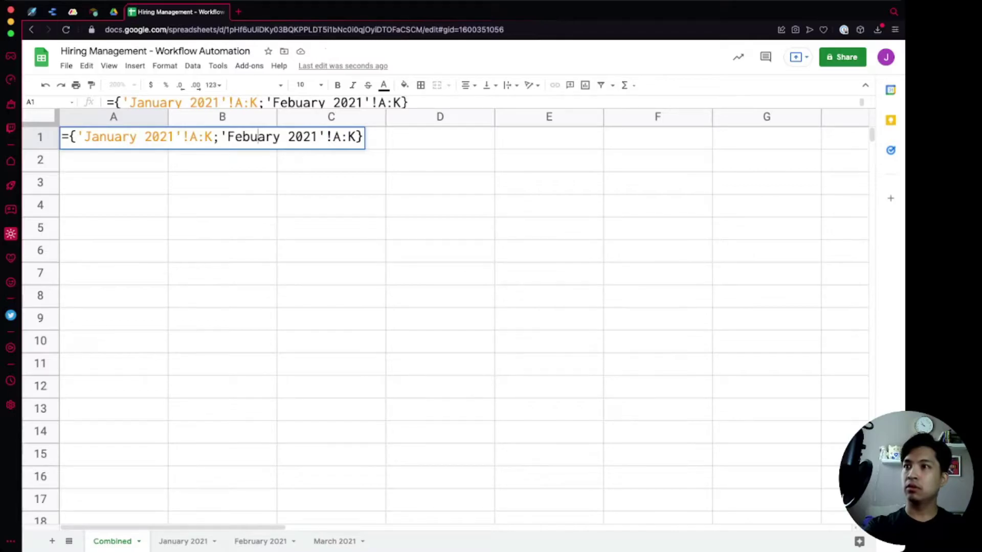
key("Left")
type("r")
key("Right")
key("Right")
key("Return")
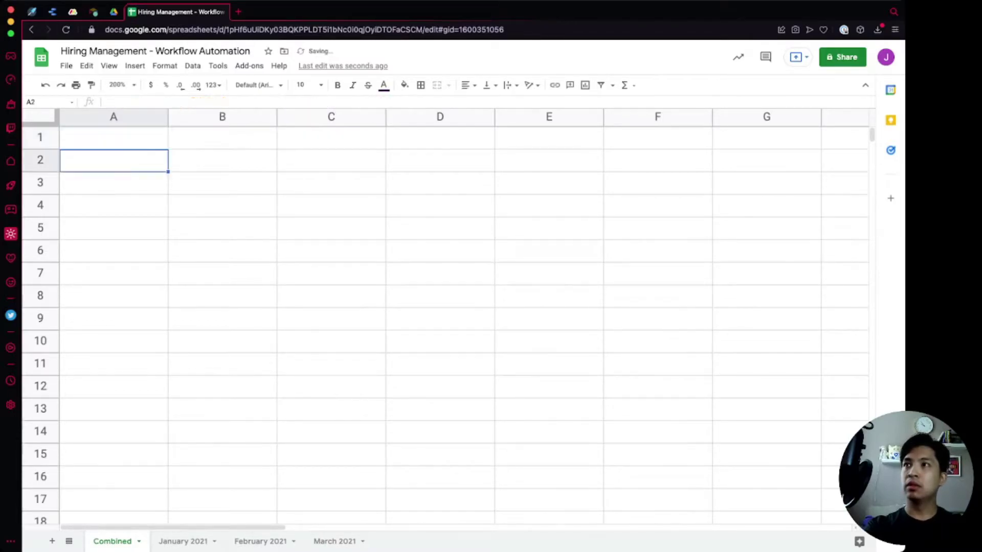
Step: Examine the combined data and the rows directly below the January entries
key("Up")
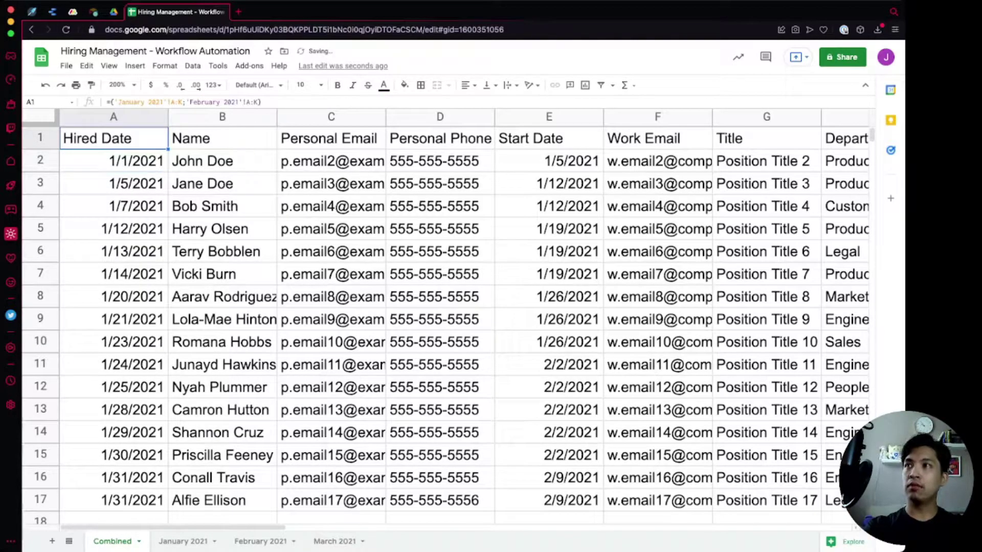
left_click(222, 252)
scroll(222, 251, "down", 3)
scroll(445, 316, "down", 4)
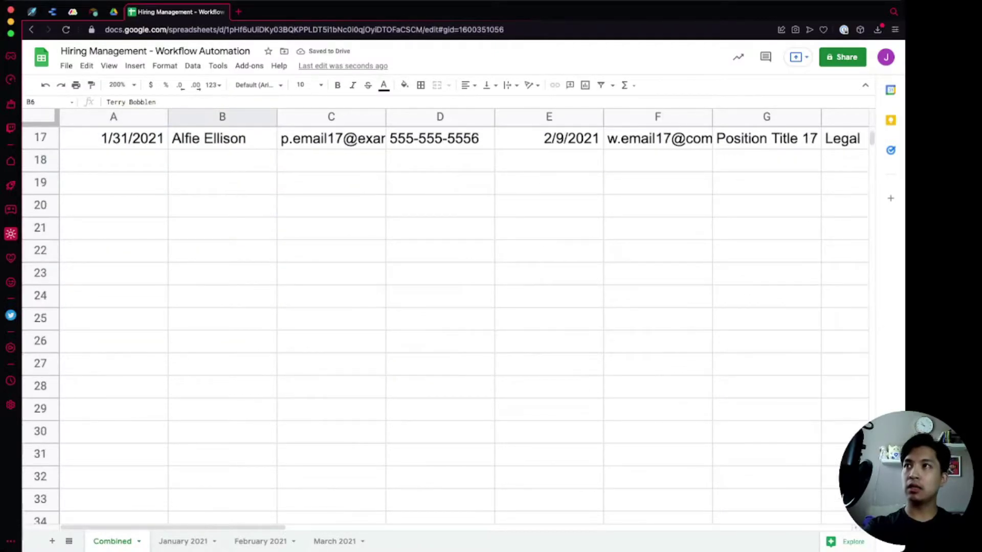
left_click_drag(114, 138, 114, 250)
left_click(222, 228)
scroll(222, 228, "up", 6)
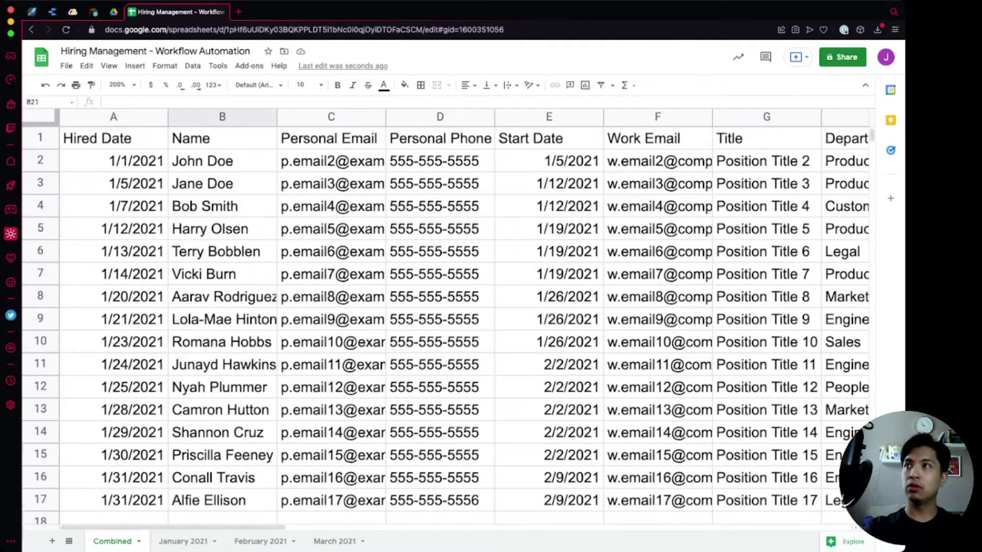
Step: Insert QUERY( after the equals sign in A1 so the January and February ranges serve as its data argument
left_click(113, 139)
double_click(113, 138)
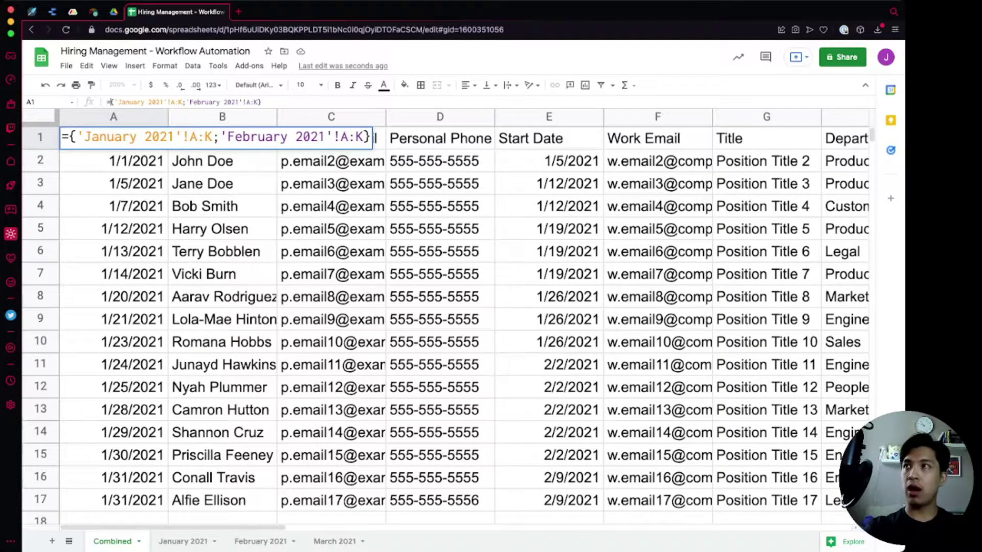
key("Delete")
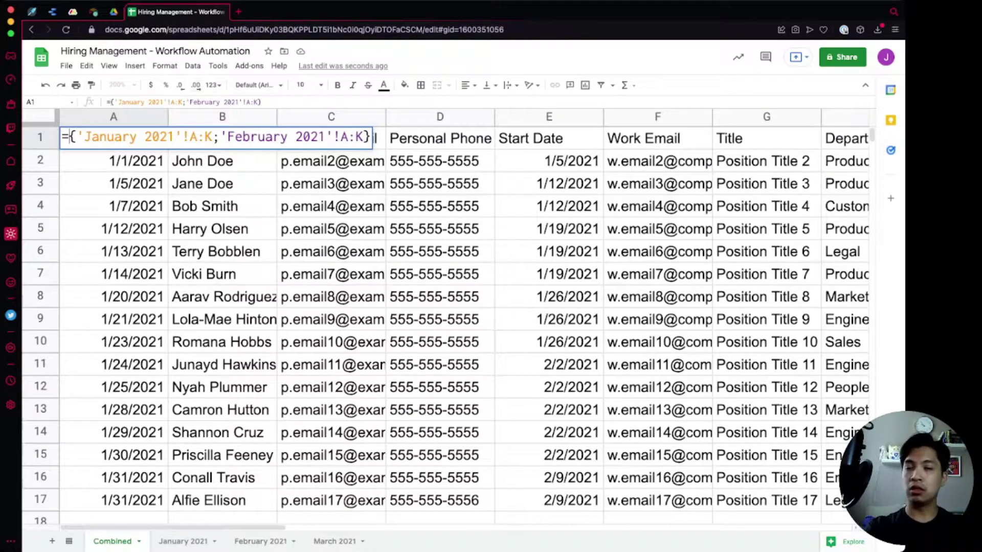
type("QUERY(")
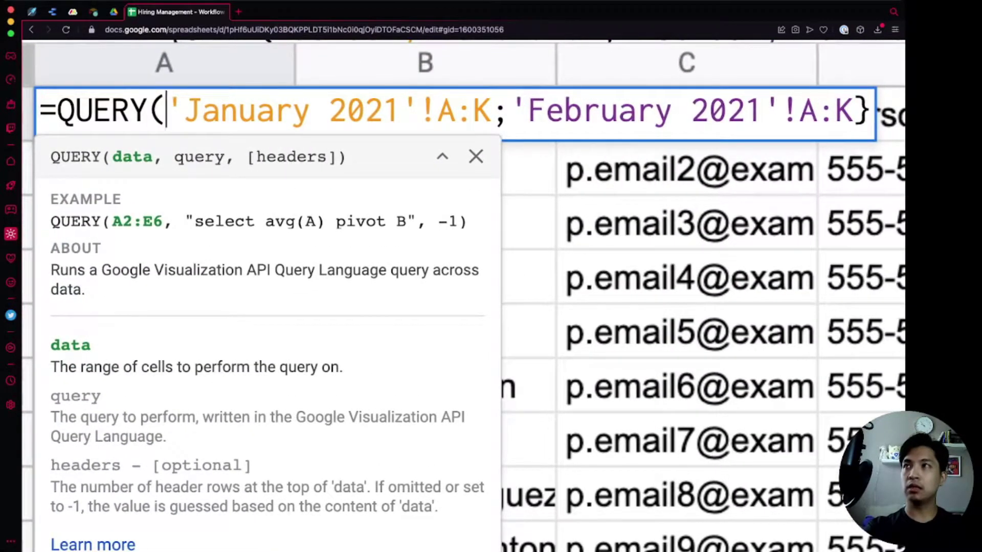
left_click_drag(175, 157, 356, 157)
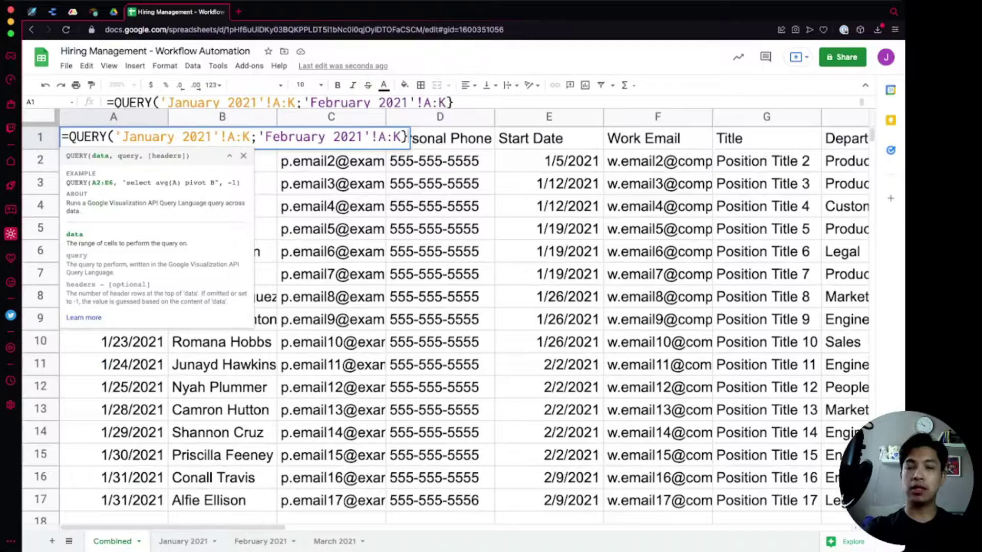
Step: Begin the QUERY's second argument in A1 after the data ranges with the query text "select *
type(", \"")
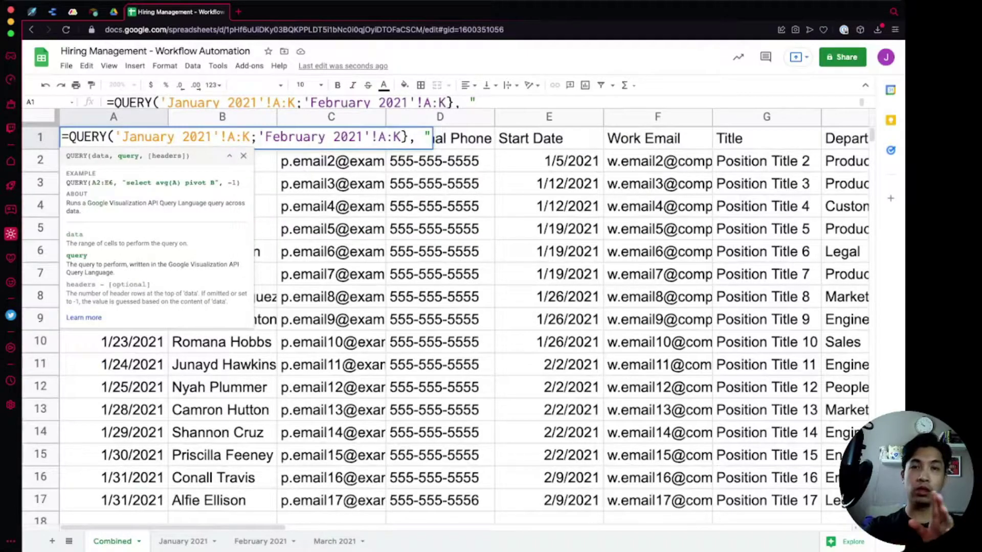
type("selecy *")
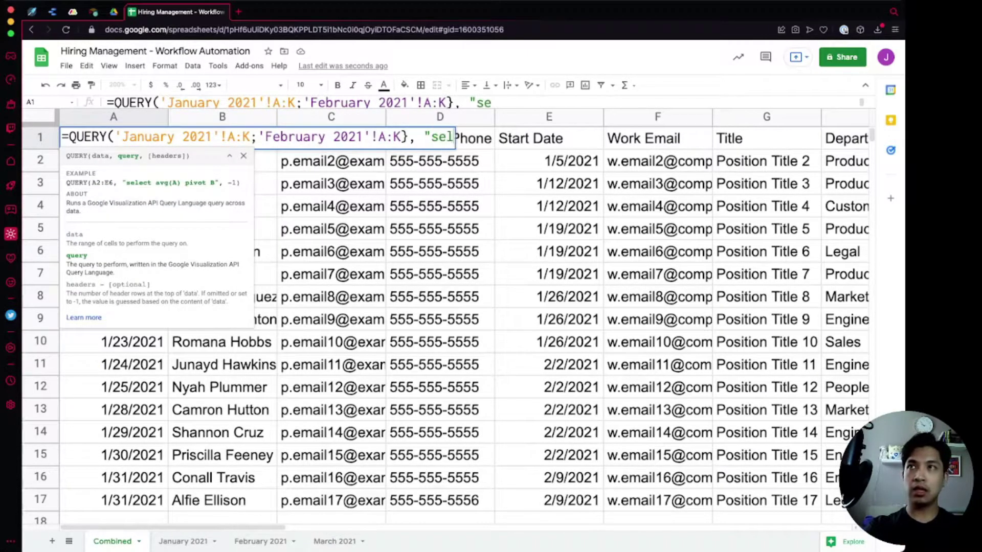
key("BackSpace")
key("BackSpace")
type("t *")
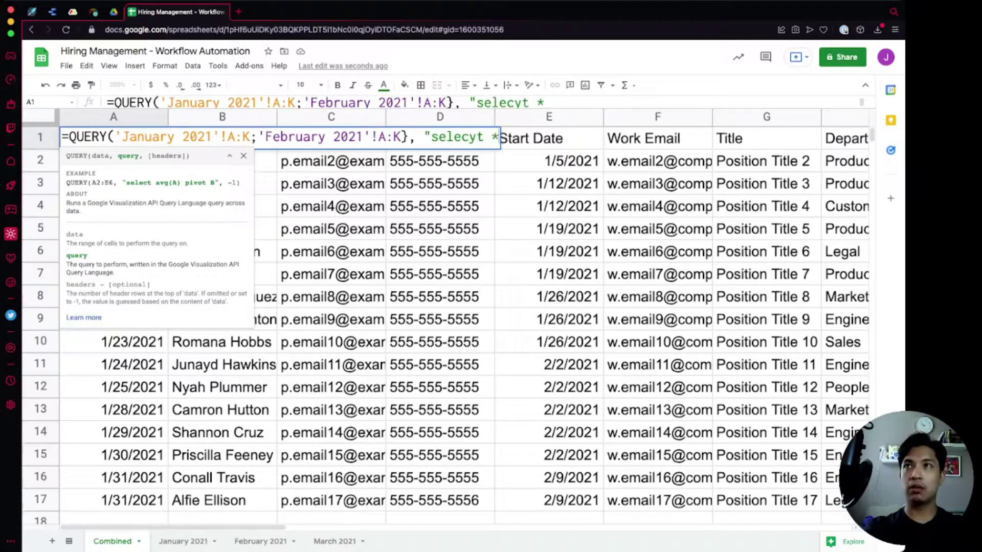
key("BackSpace")
key("BackSpace")
type("t *")
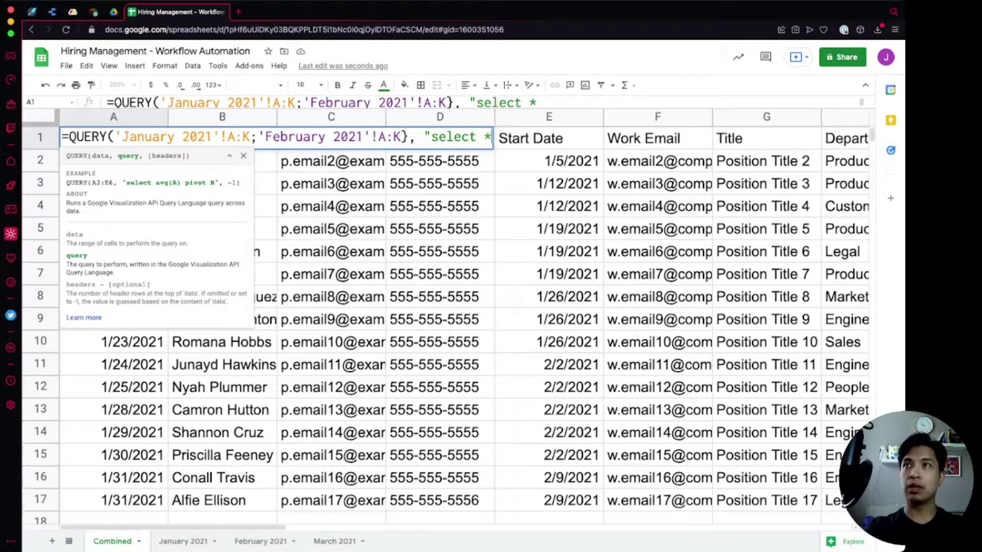
Step: Complete the query text with where Col1 is not null, set the headers argument to 1, and enter the A1 formula
type(" where Col1")
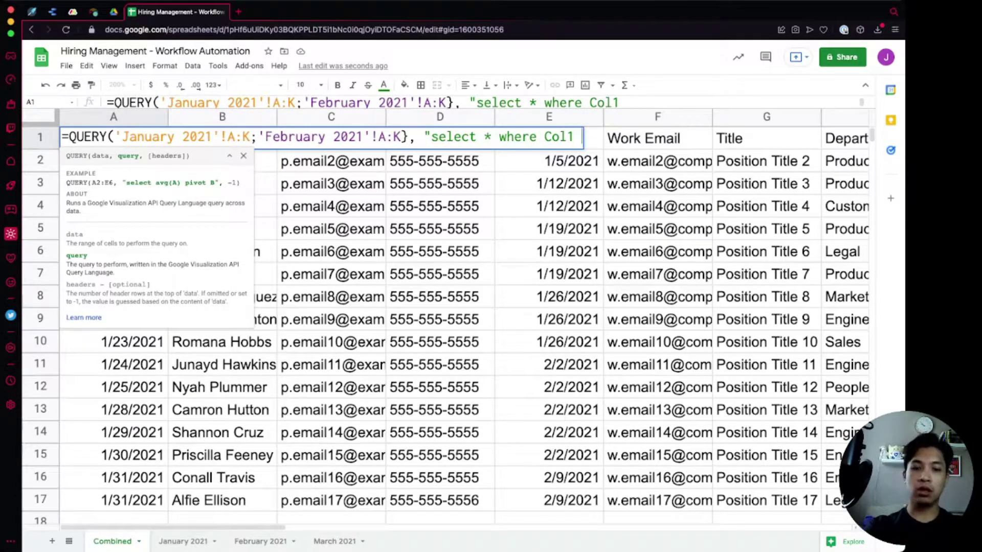
type("is not null")
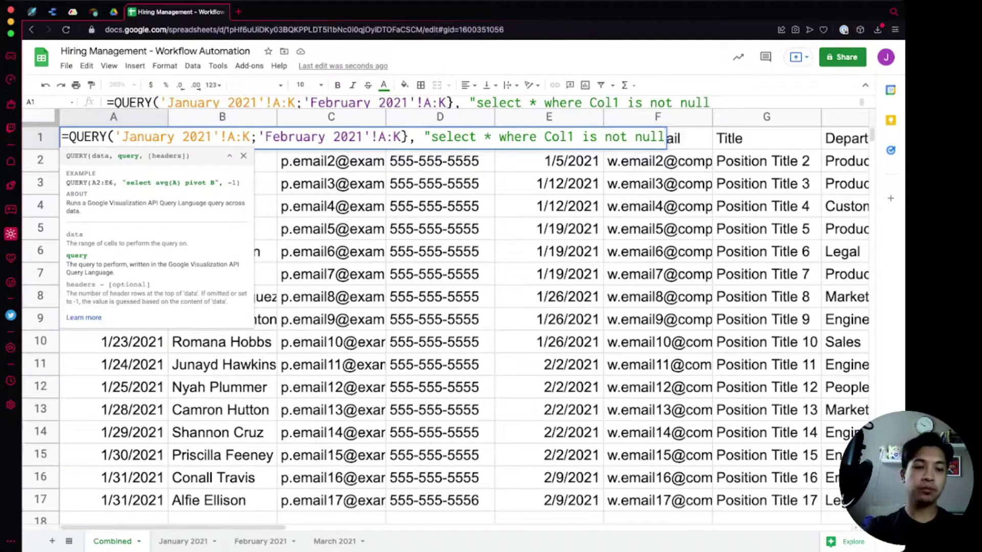
type("\"")
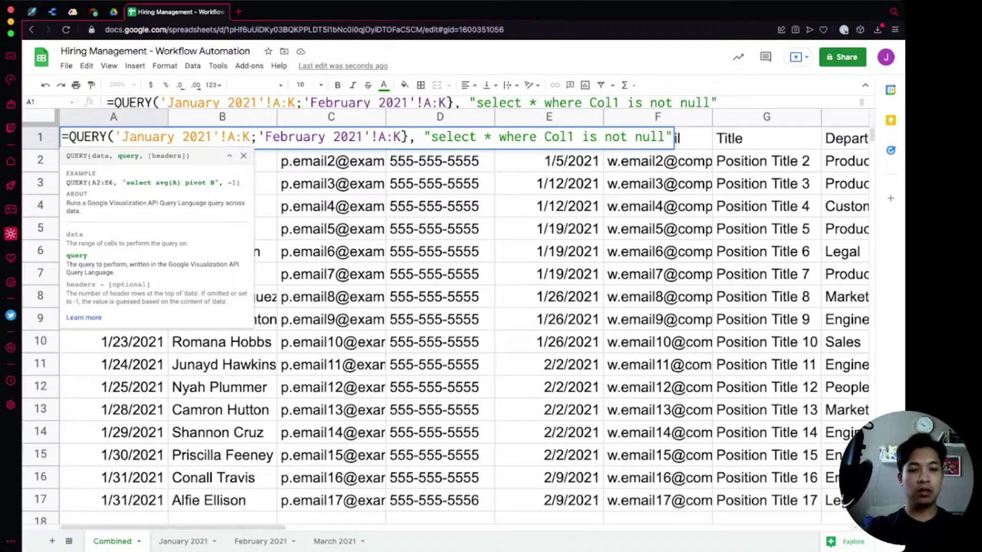
type(",")
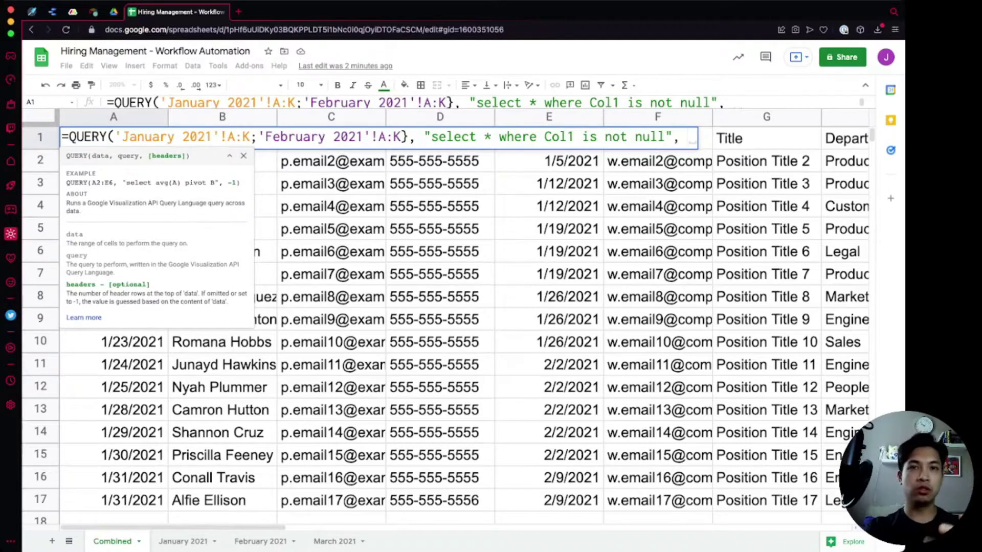
type("1)")
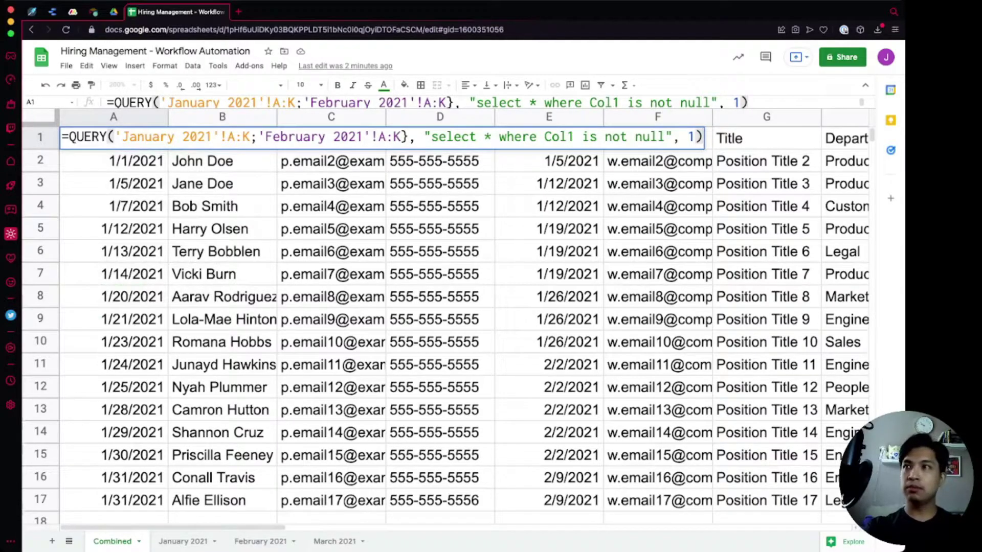
key("Return")
key("Up")
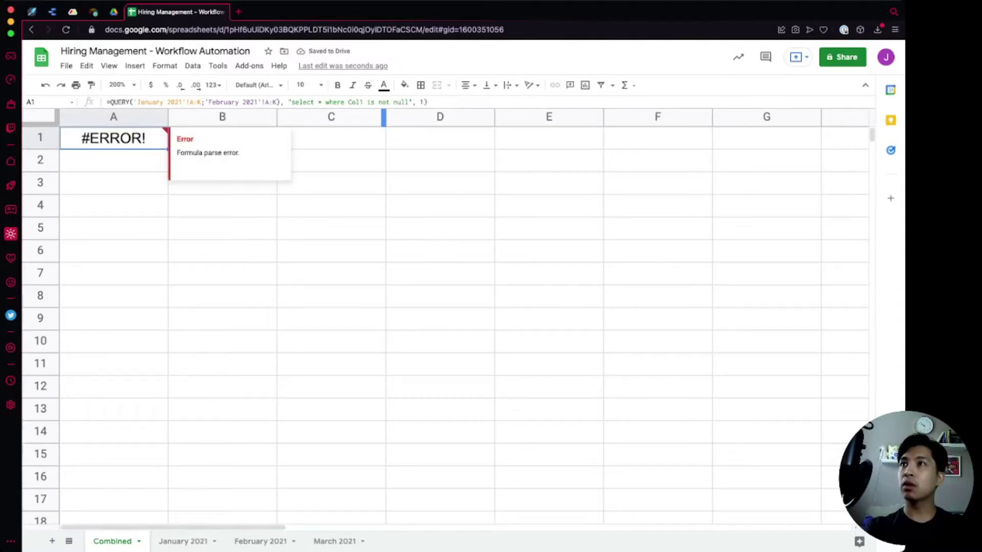
Step: Insert the missing opening brace before 'January 2021' in the A1 formula and remove the space before the query text
left_click(288, 103)
key("BackSpace")
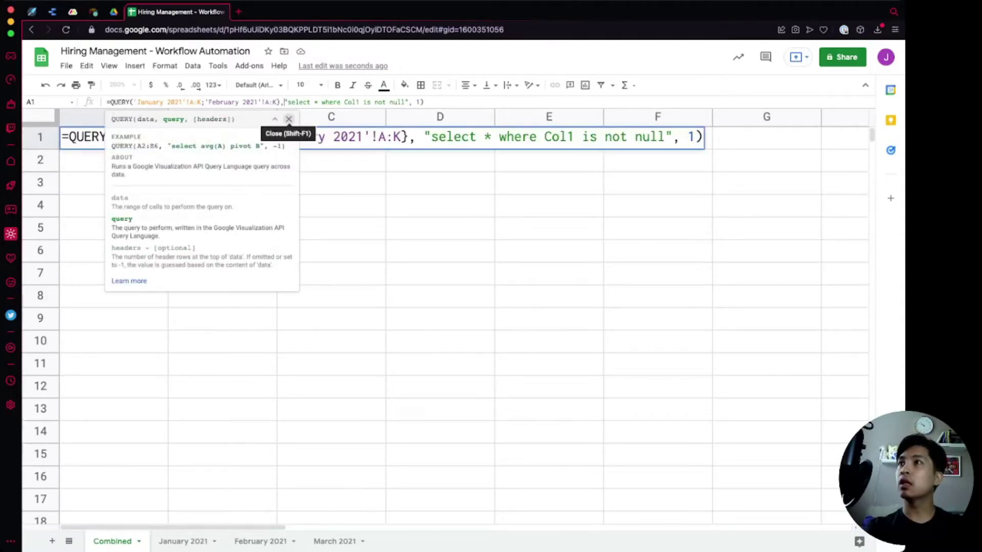
key("super+Left")
key("Right")
key("Right")
key("Right")
key("Right")
key("Right")
key("Right")
key("Right")
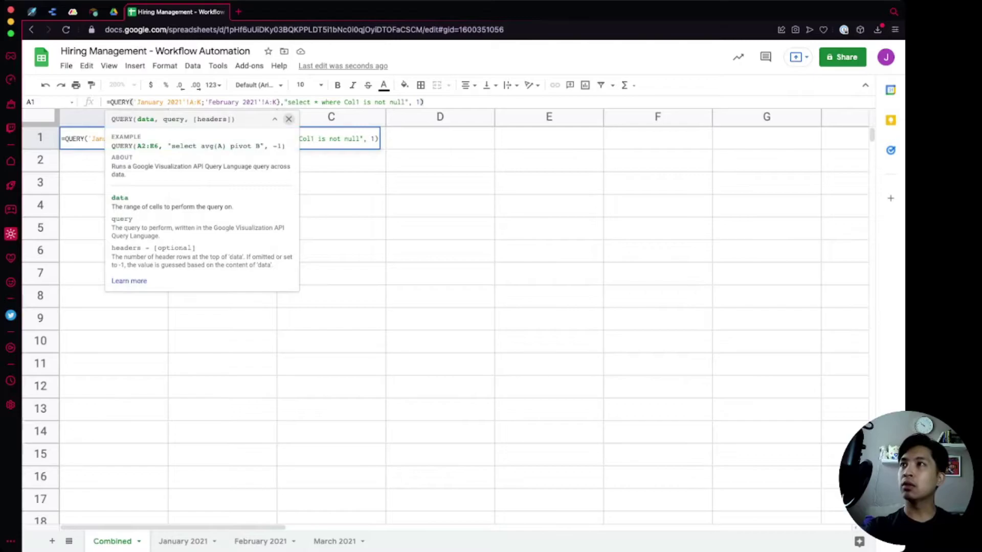
left_click(89, 139)
left_click(114, 137)
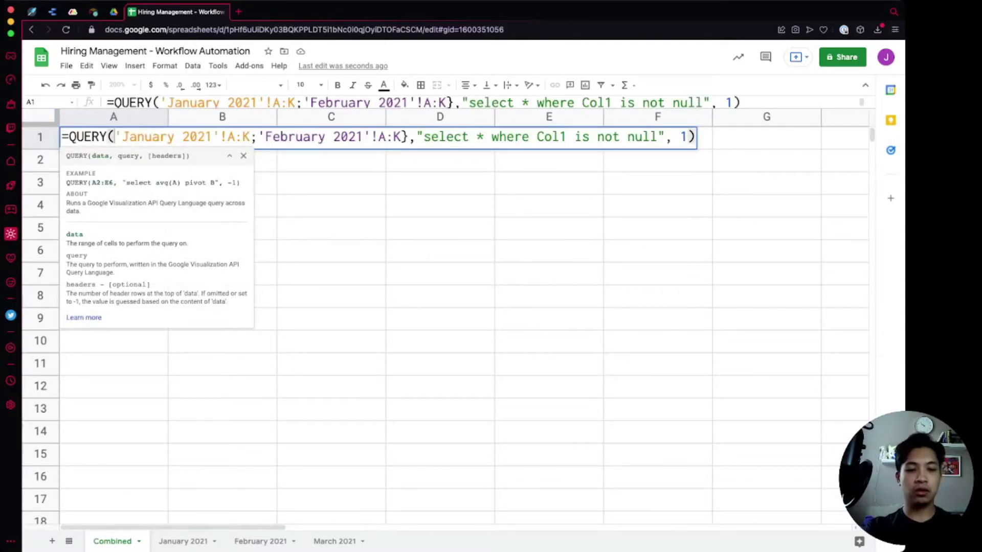
type("{")
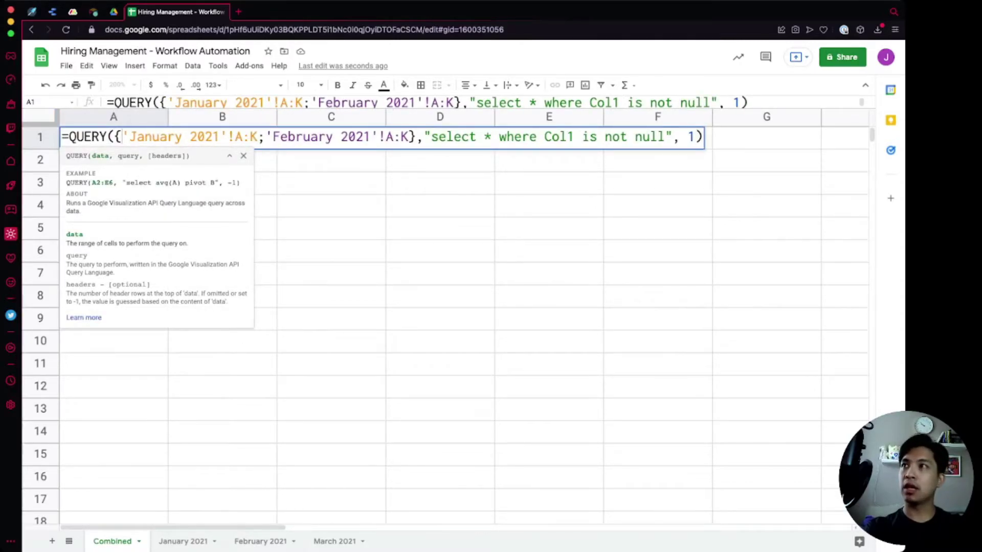
key("Return")
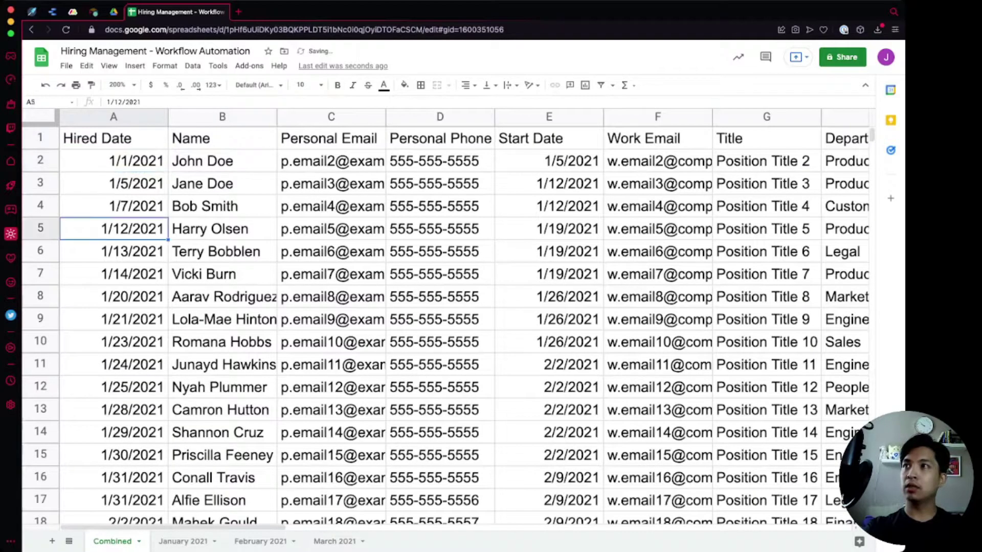
Step: Examine where the January rows meet the February rows in the combined data
left_click(113, 229)
scroll(113, 228, "down", 10)
scroll(113, 228, "up", 2)
scroll(113, 274, "up", 1)
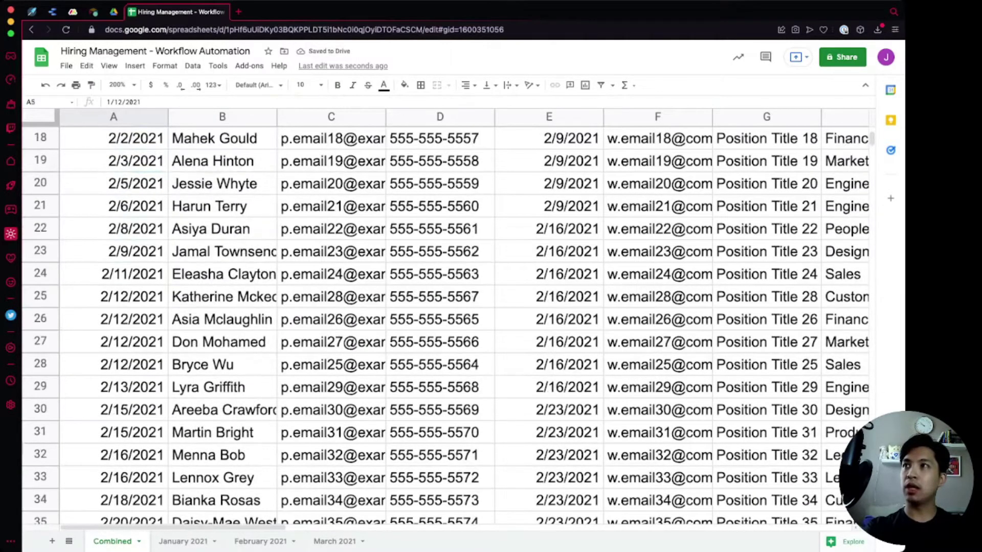
left_click(114, 274)
scroll(114, 274, "up", 8)
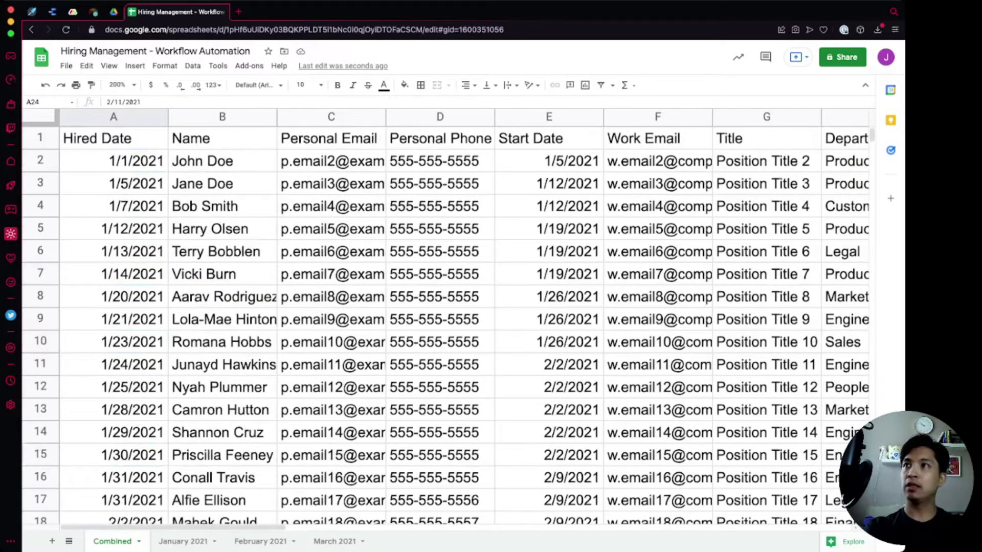
Step: Add a semicolon after the February 2021 range inside the braces of the A1 formula
left_click(113, 139)
left_click(280, 101)
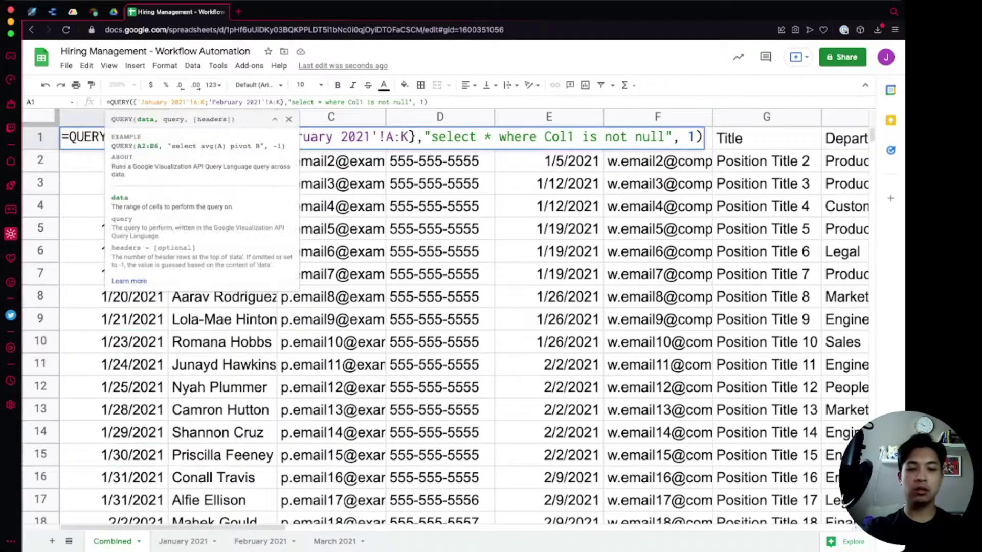
type(";")
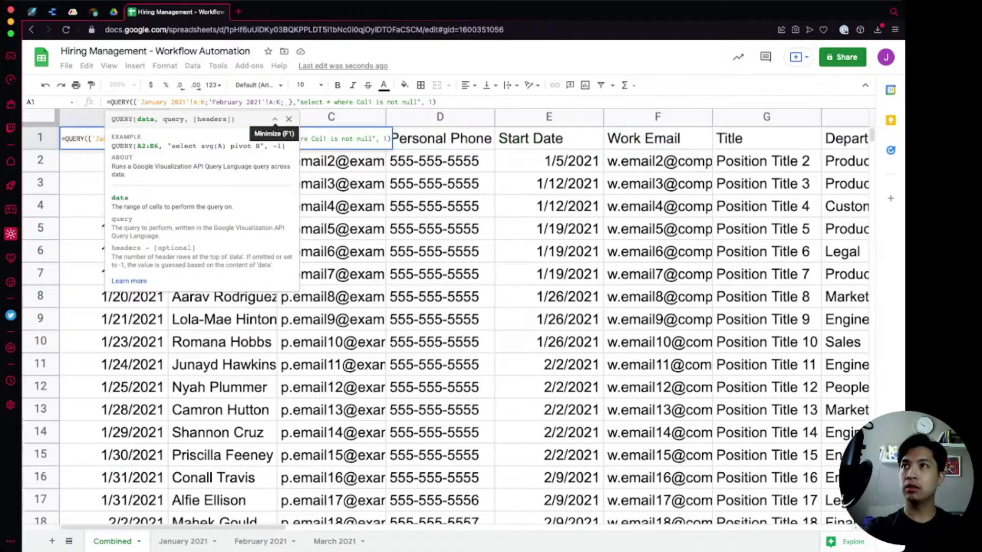
left_click(289, 119)
left_click(416, 136)
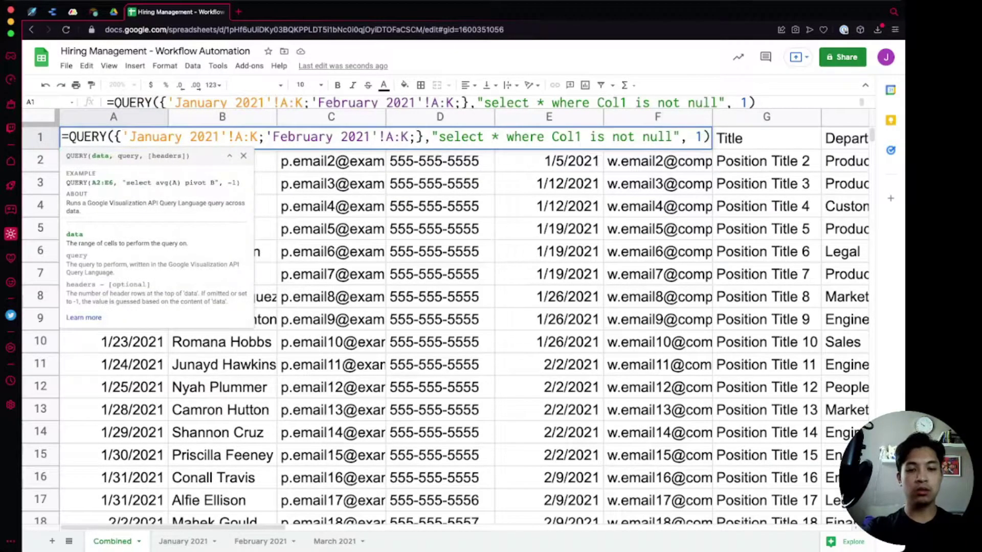
key("Return")
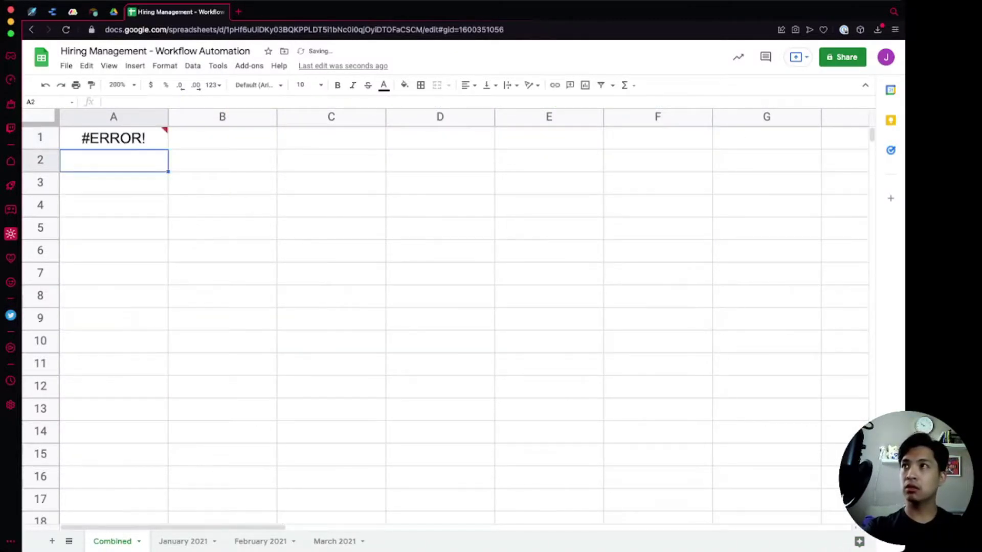
Step: Add 'March 2021'!A:K as the third range inside the braces of the A1 QUERY formula
left_click(113, 138)
double_click(113, 138)
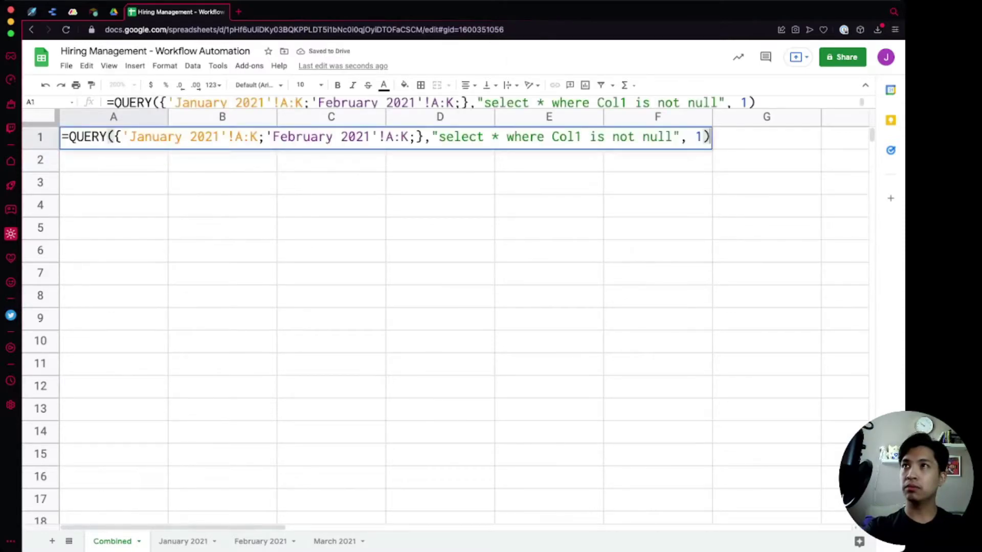
left_click(415, 136)
type("'March")
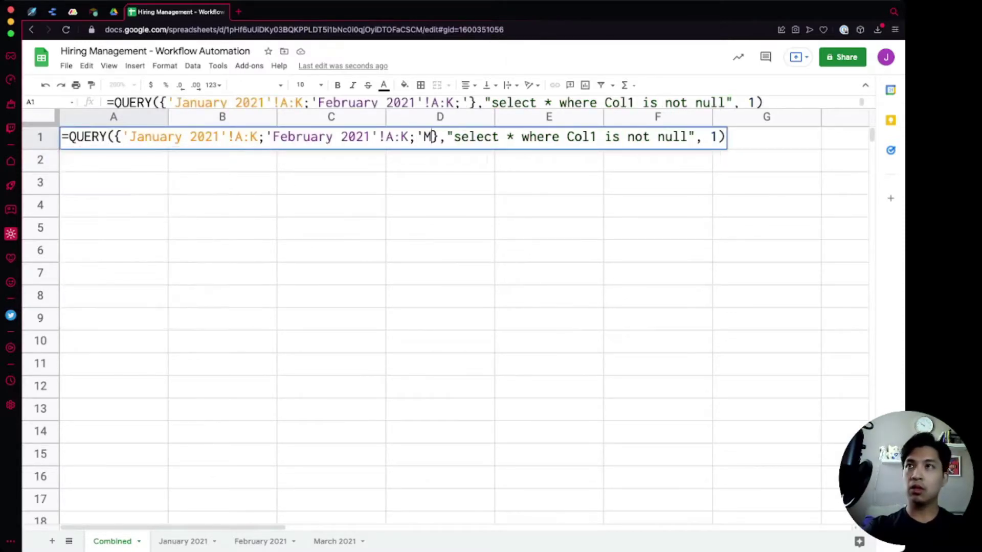
type(" 2021")
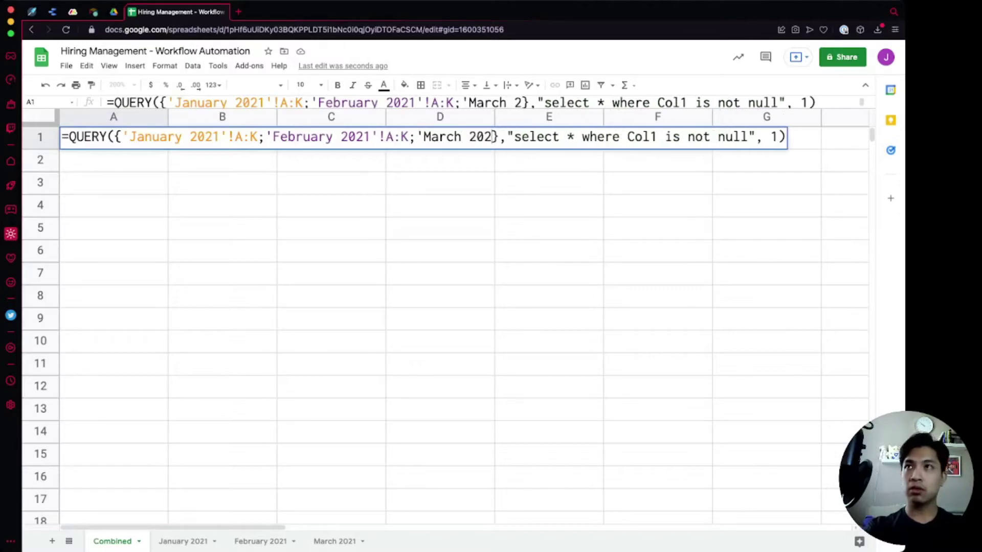
type("'")
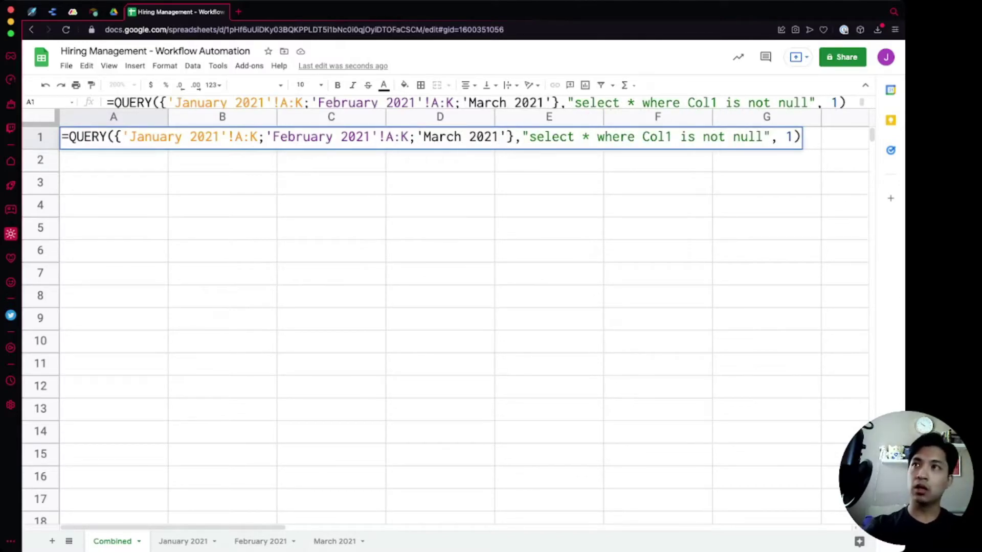
type("!A:K")
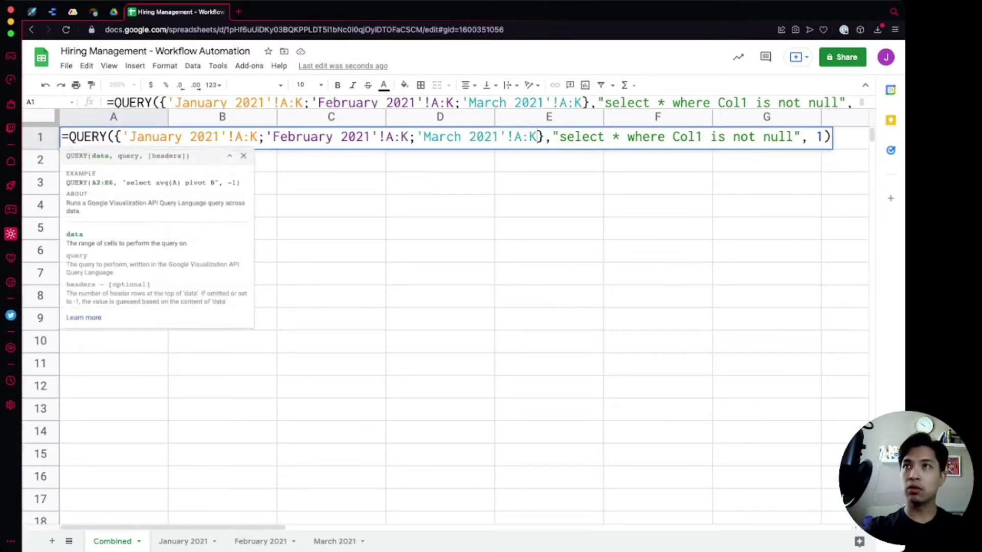
key("Return")
Step: Examine the March entries included in the combined data
left_click(114, 137)
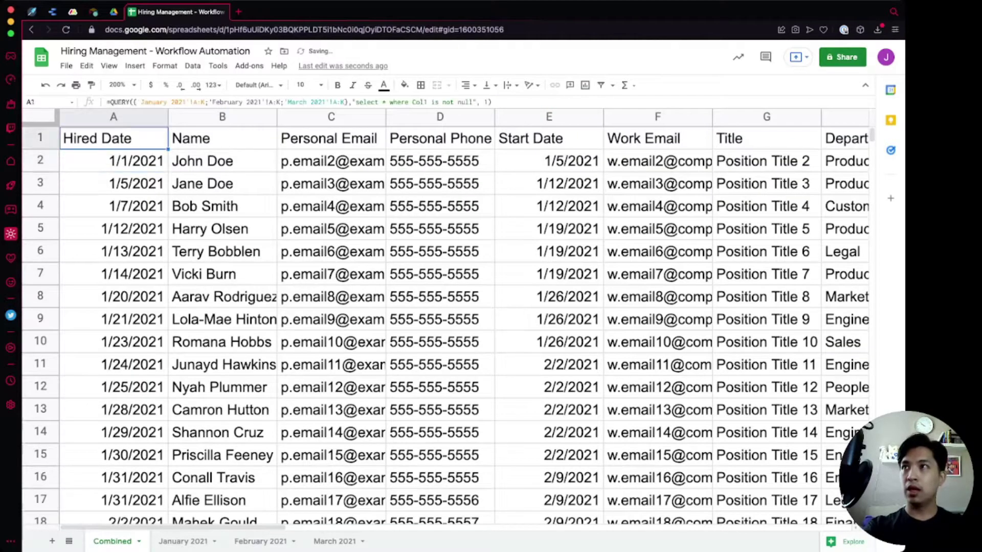
scroll(439, 325, "down", 1)
scroll(439, 325, "down", 15)
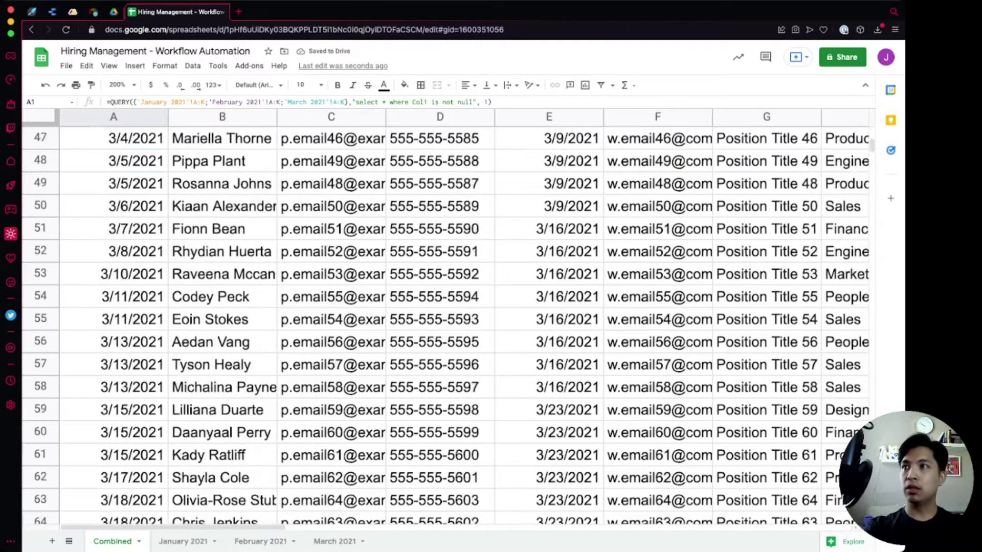
left_click_drag(113, 251, 440, 500)
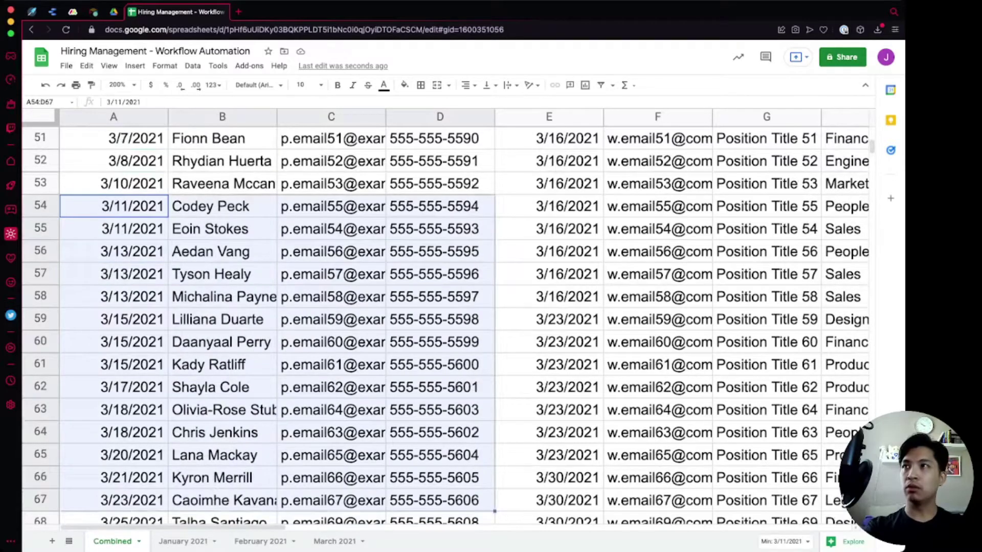
left_click(331, 342)
scroll(331, 342, "up", 14)
scroll(331, 342, "up", 5)
Step: Set the sheet zoom to 100%
left_click(117, 84)
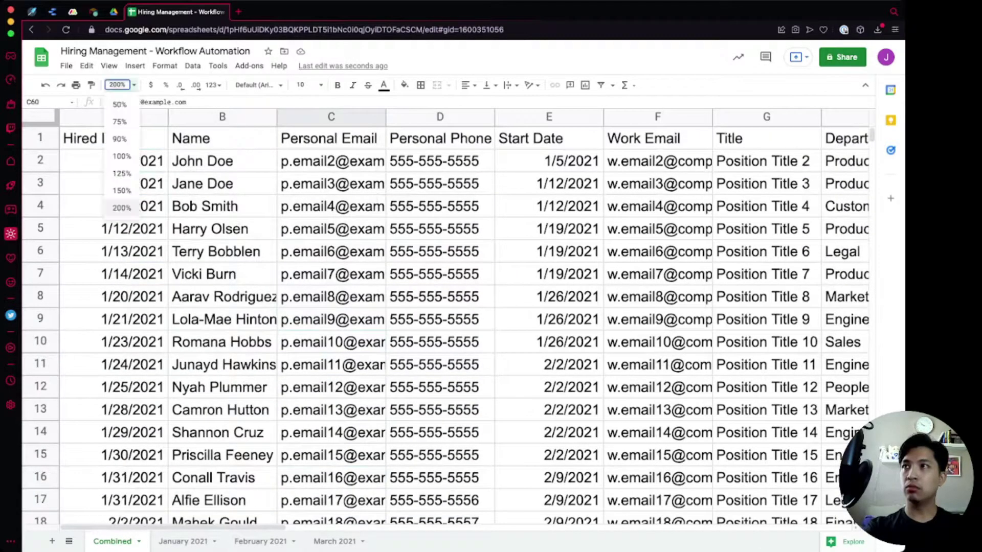
left_click(122, 156)
left_click(291, 239)
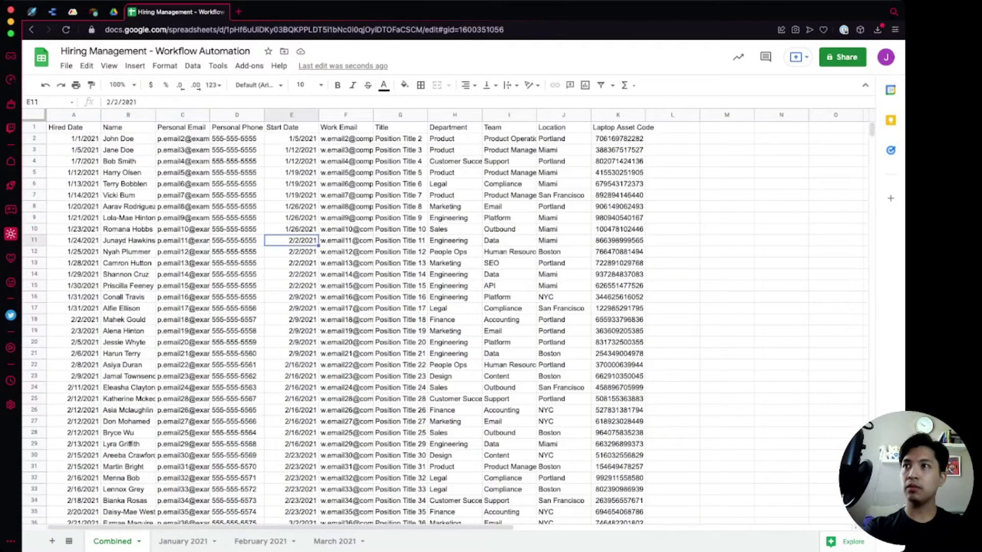
Step: Examine the last March rows and the end of the combined data
scroll(291, 239, "down", 15)
scroll(182, 274, "up", 2)
left_click_drag(182, 274, 346, 342)
left_click(454, 354)
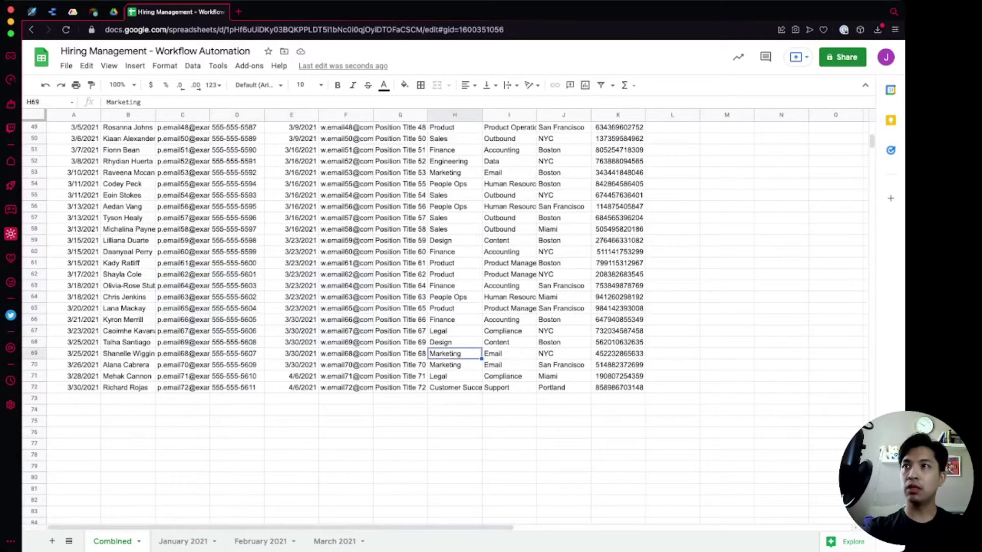
left_click_drag(291, 240, 292, 388)
left_click(346, 285)
scroll(346, 286, "up", 5)
scroll(345, 286, "up", 9)
left_click(291, 184)
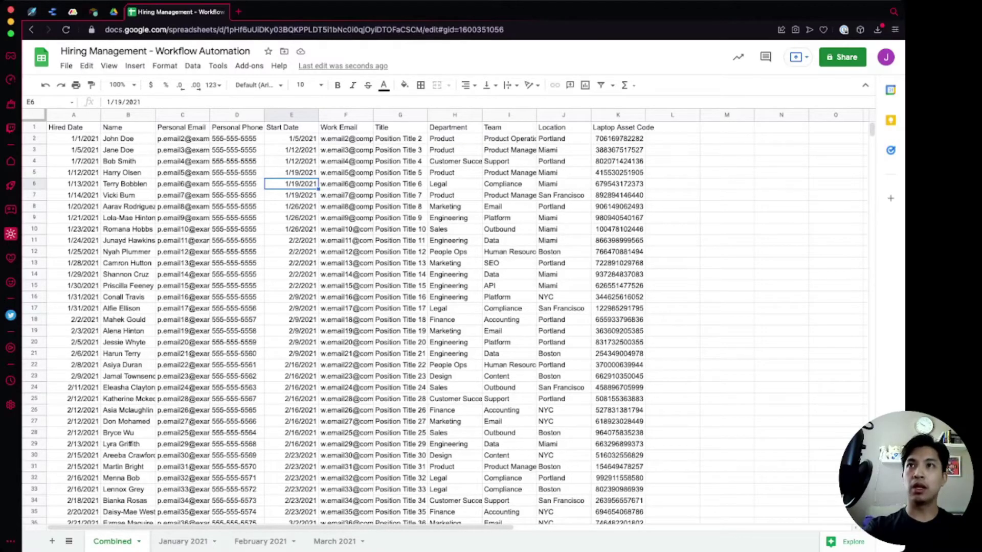
Step: Review the Location, Department and Start Date columns of the combined data and the formula in A1
left_click_drag(562, 138, 563, 285)
left_click_drag(454, 138, 454, 297)
left_click_drag(291, 139, 291, 276)
left_click(182, 241)
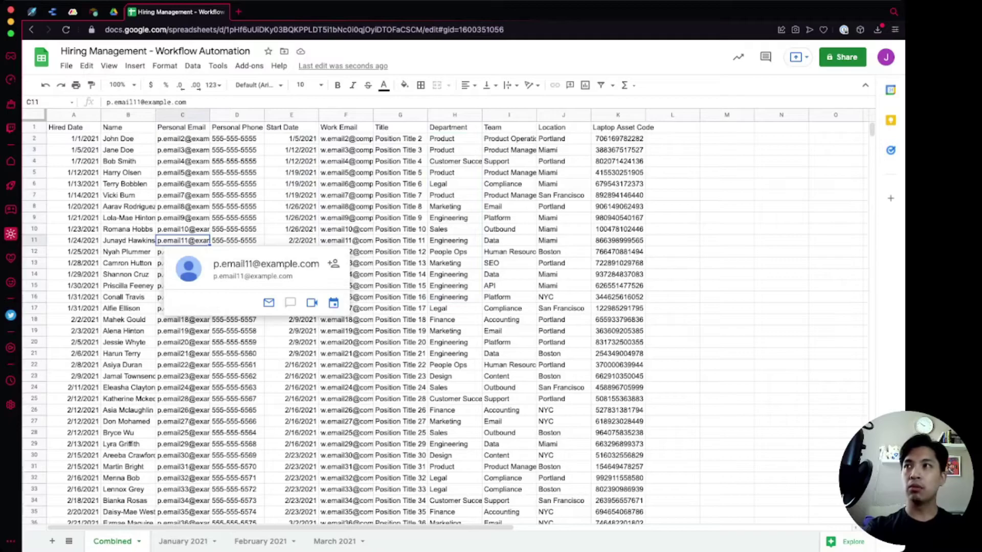
left_click(128, 206)
left_click(128, 161)
left_click(73, 127)
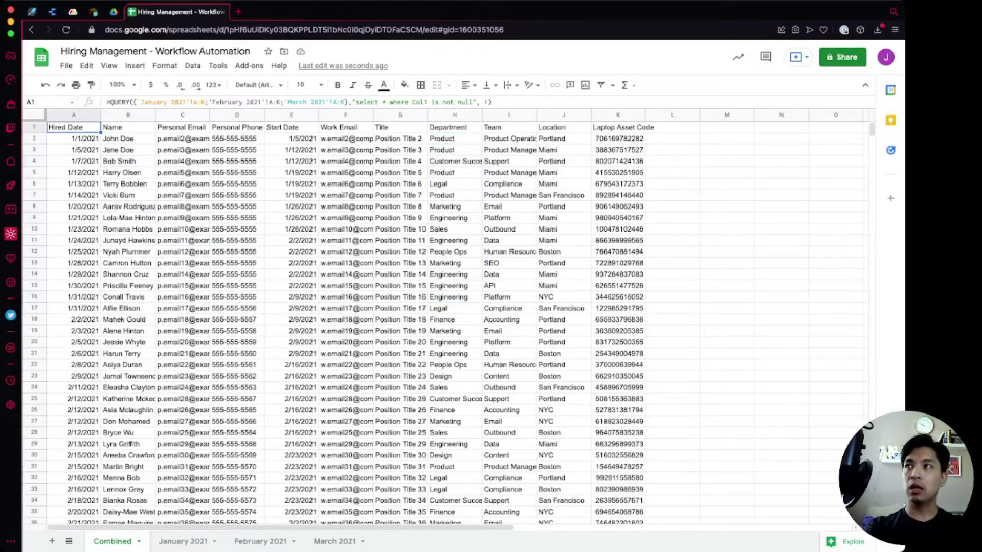
Step: Open the QUERY formula in A1 and highlight its array of January, February and March 2021 ranges
key("Return")
scroll(90, 128, "up", 5)
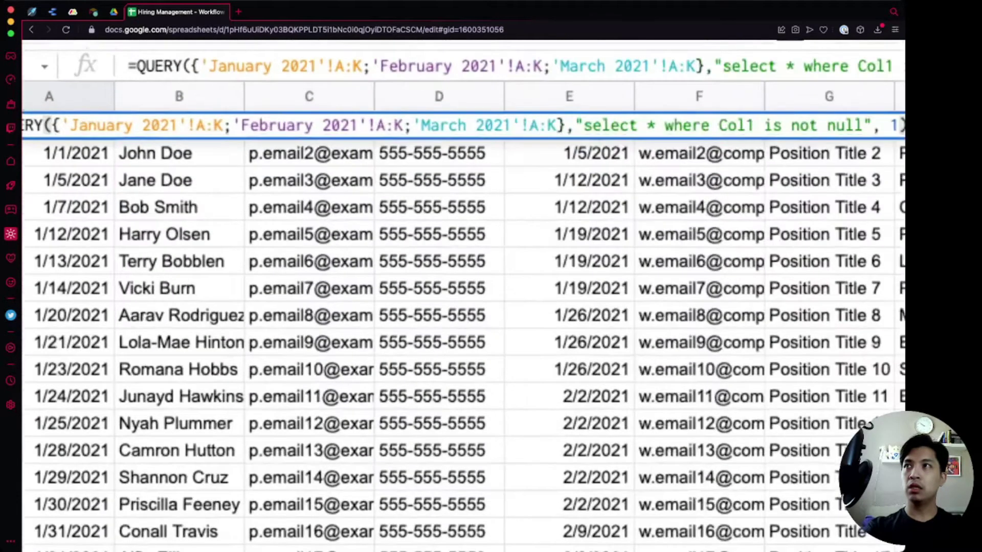
scroll(89, 128, "left", 2)
left_click_drag(133, 125, 725, 125)
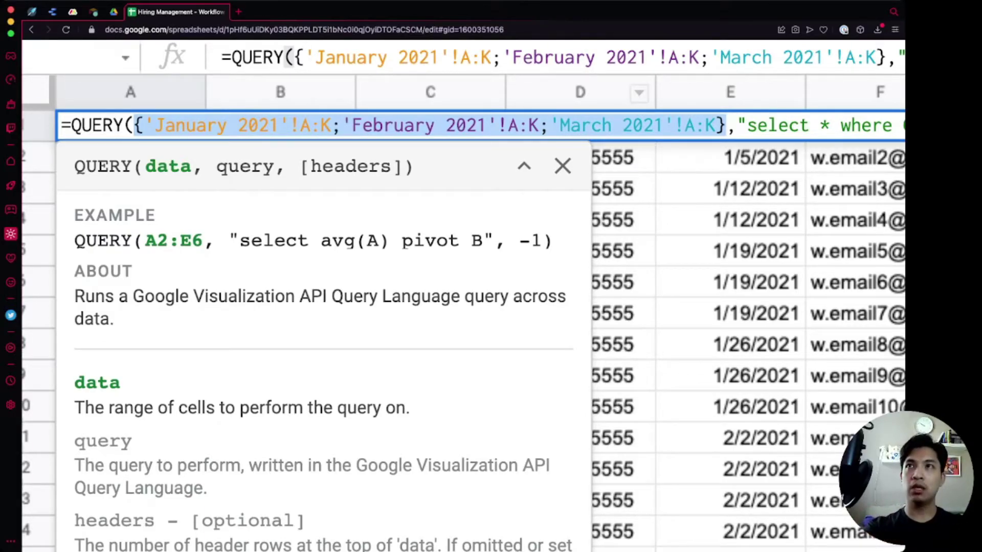
Step: Change the February 2021 range in the A1 formula to A:L
left_click(529, 125)
key("shift+Left")
key("shift+Left")
key("shift+Left")
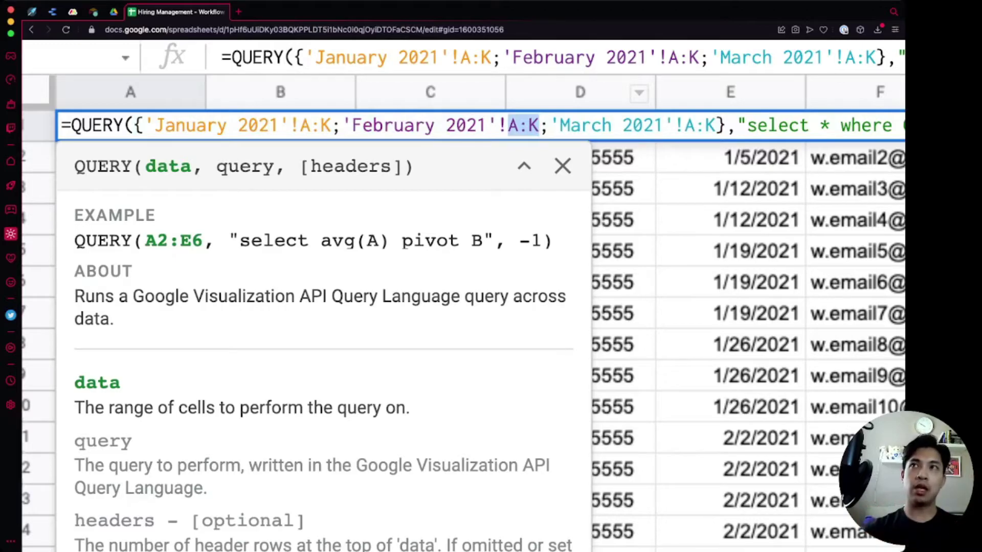
key("Right")
key("BackSpace")
type("L")
key("Return")
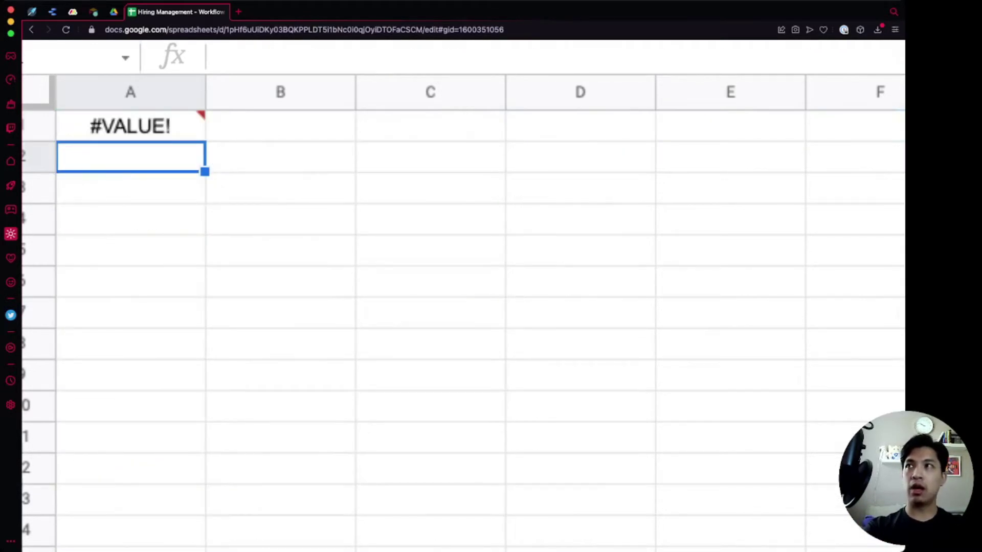
Step: Read the error details for the formula in A1
key("Up")
left_click_drag(230, 182, 384, 227)
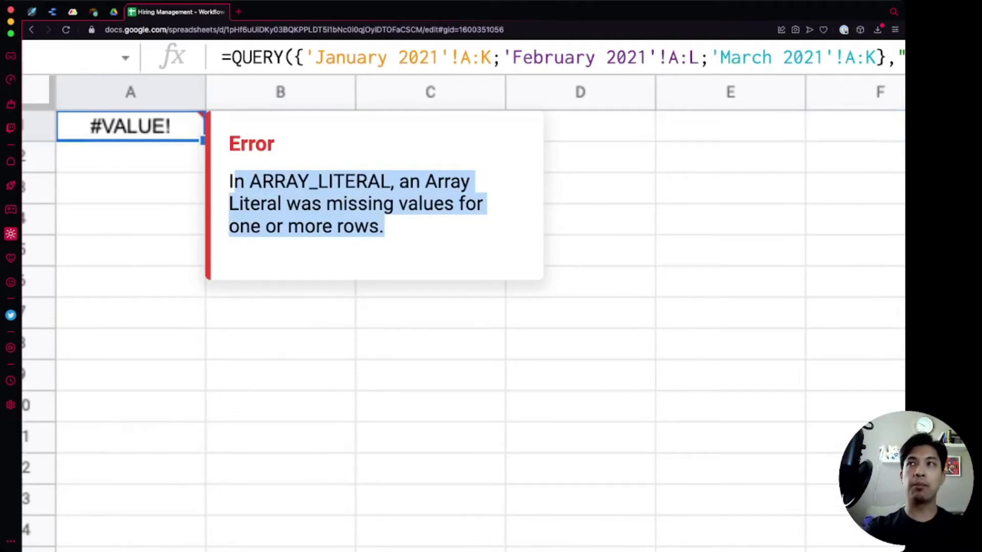
left_click(385, 226)
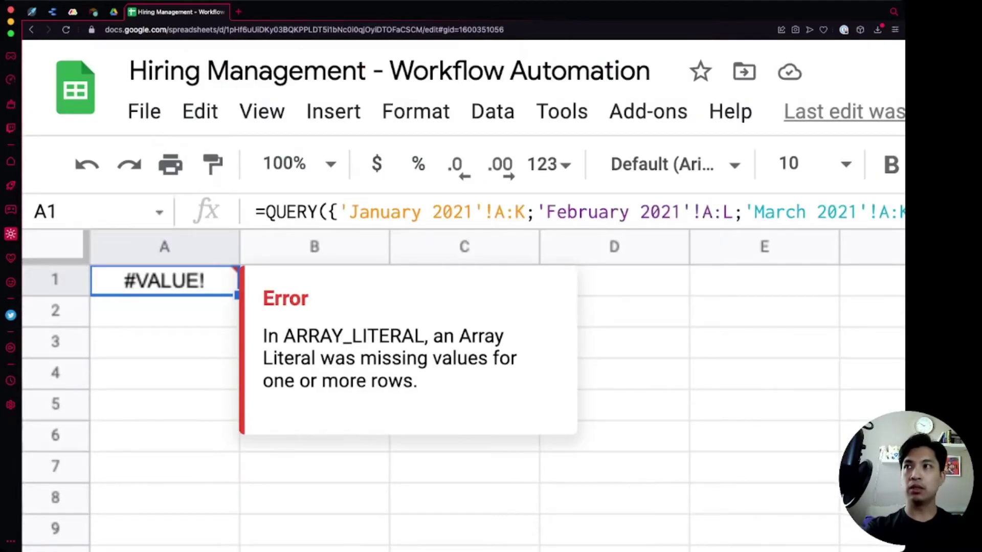
Step: Set the February 2021 range in the A1 formula back to A:K
double_click(161, 279)
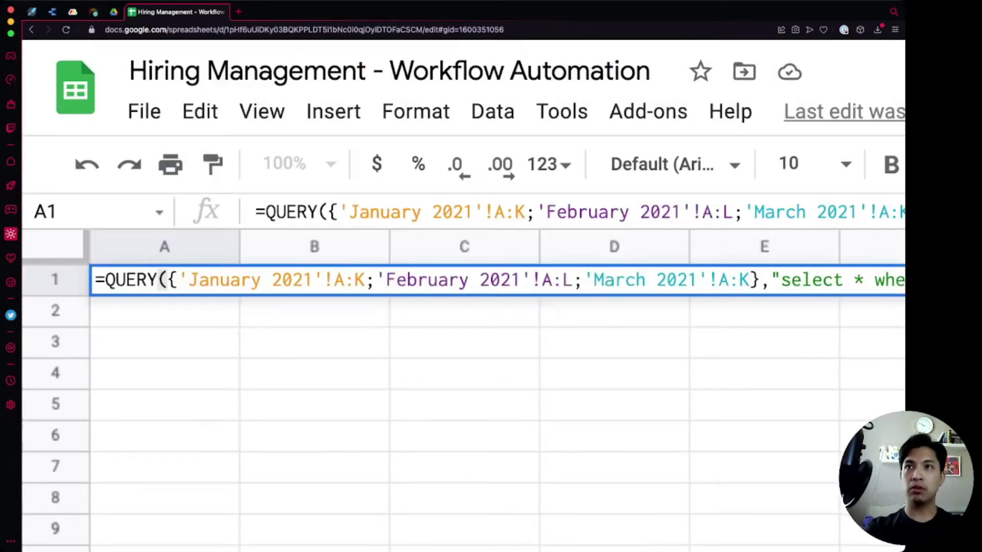
left_click(573, 280)
key("BackSpace")
type("K")
key("Return")
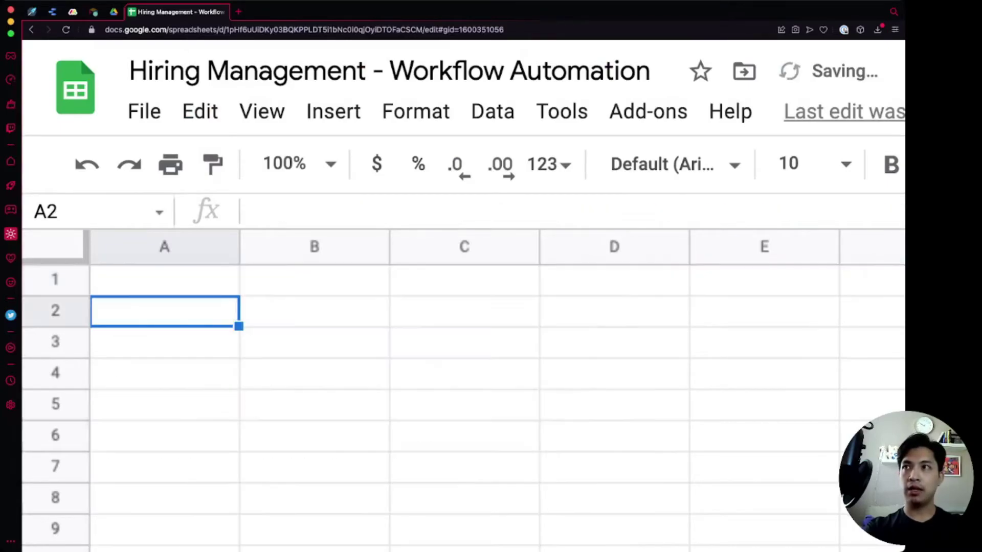
Step: Review the combined hiring data across all its columns
left_click(464, 374)
scroll(464, 374, "down", 1)
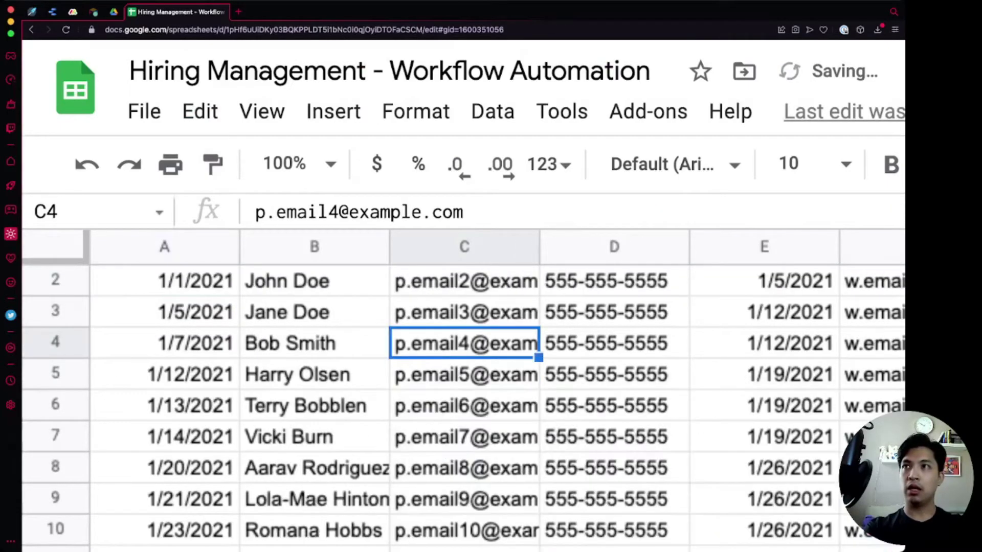
key("super+minus")
key("super+minus")
key("super+minus")
key("super+minus")
key("super+minus")
key("super+minus")
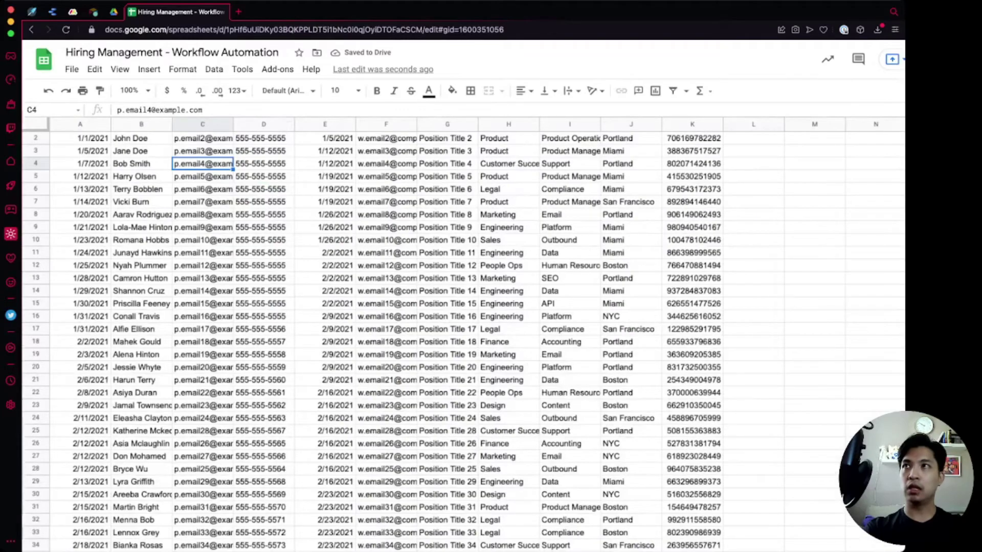